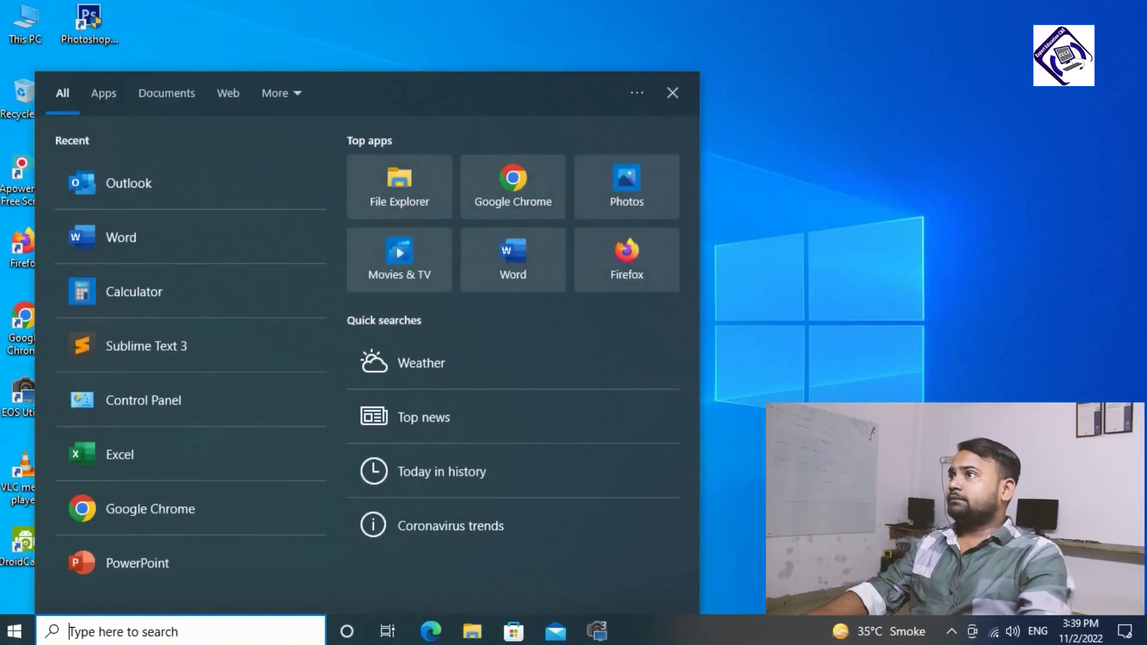
# - Launch Word from Windows search on a blank document with the Mailings tools showing
pyautogui.write('wor')
pyautogui.press('Return')
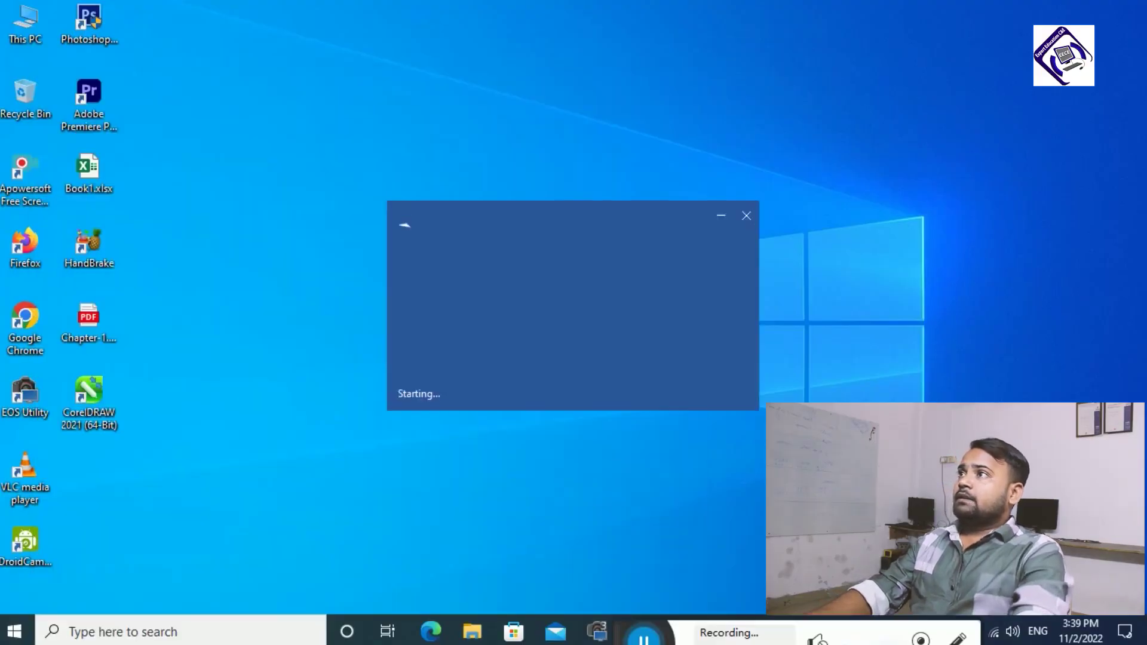
pyautogui.click(226, 180)
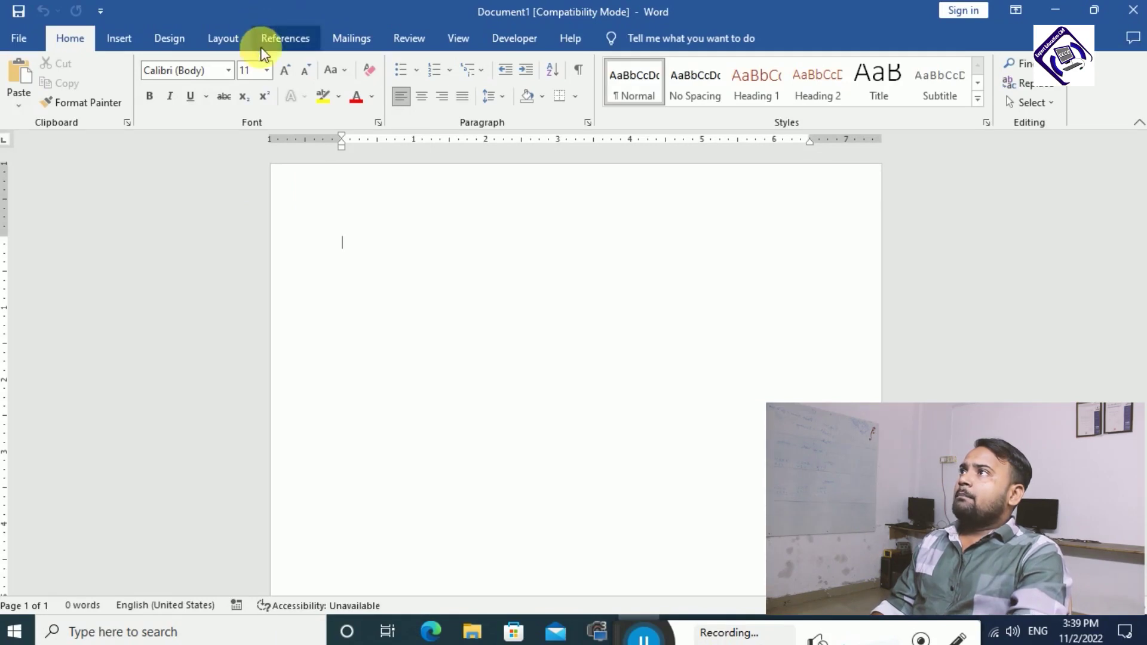
pyautogui.click(355, 45)
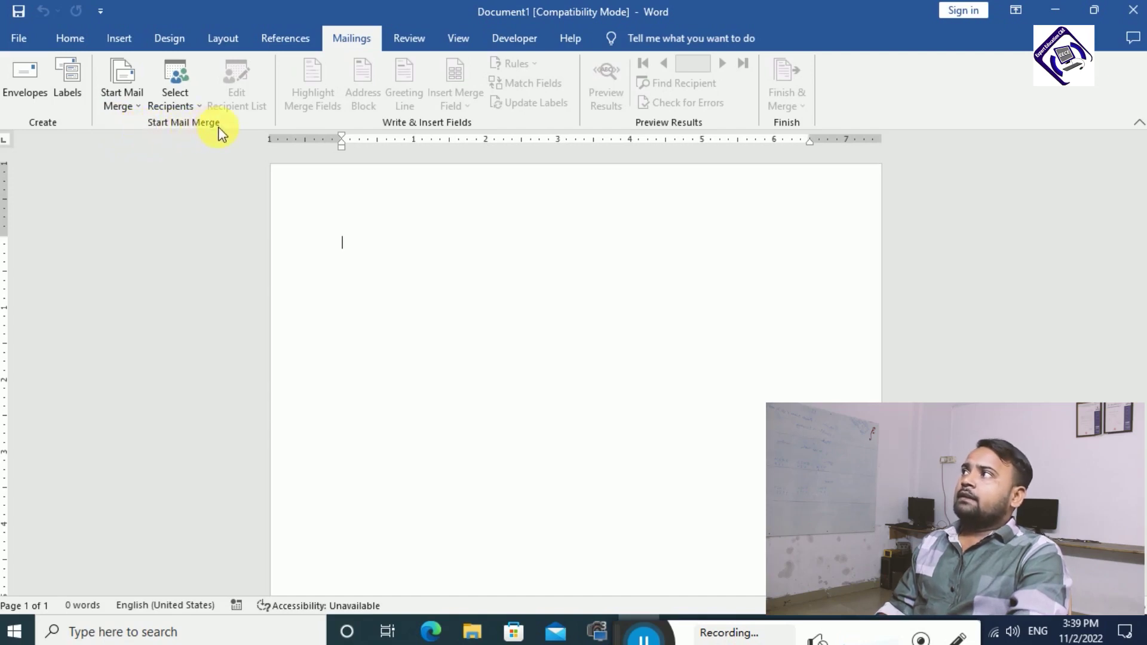
# - Start the Step-by-Step Mail Merge Wizard with Letters as the document type
pyautogui.click(133, 106)
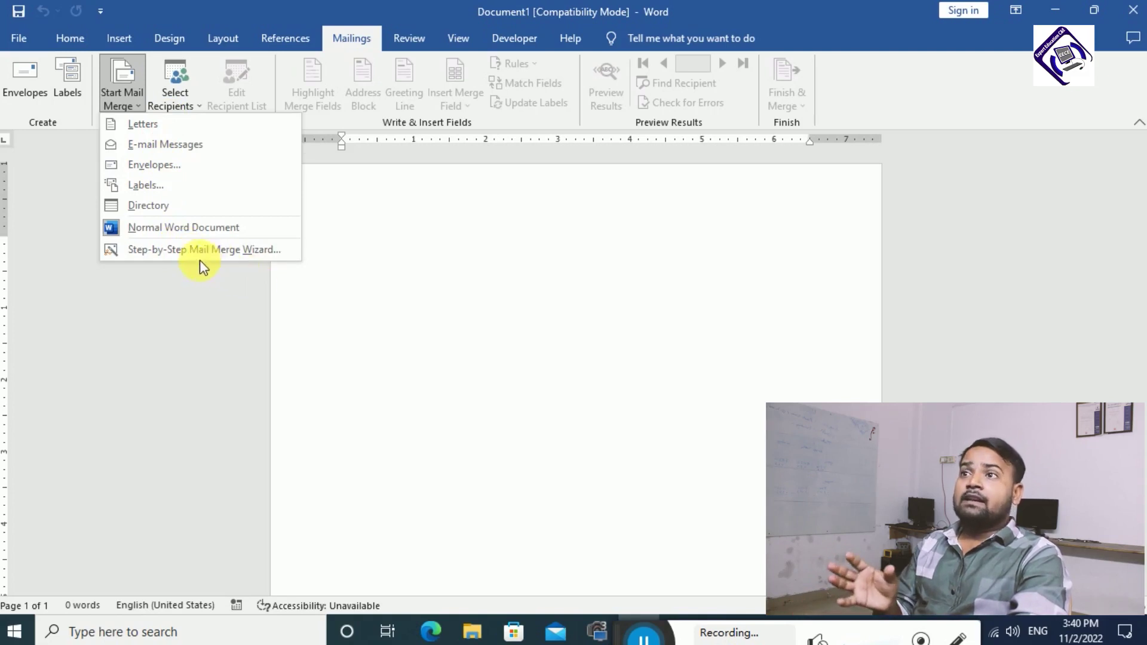
pyautogui.click(166, 252)
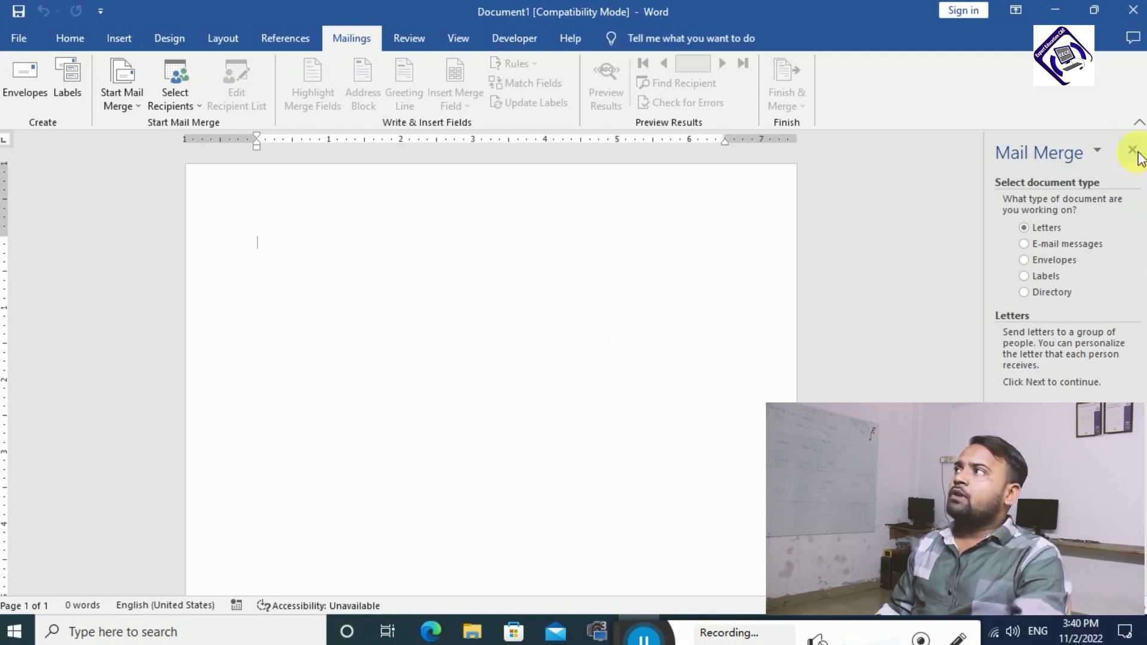
pyautogui.click(124, 109)
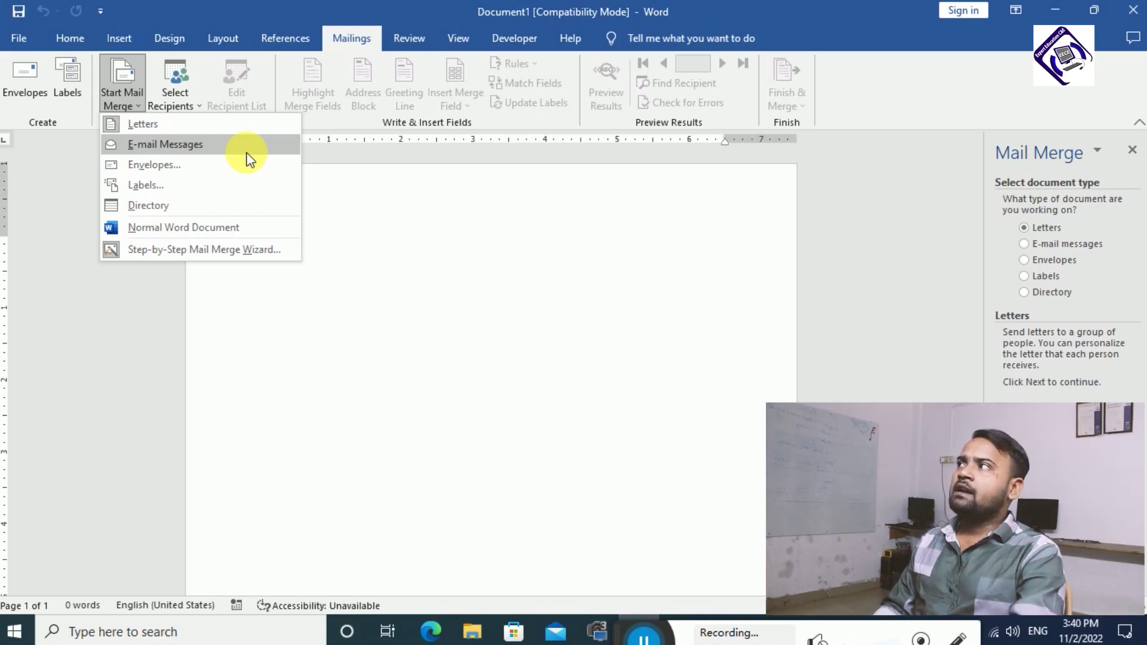
pyautogui.click(156, 123)
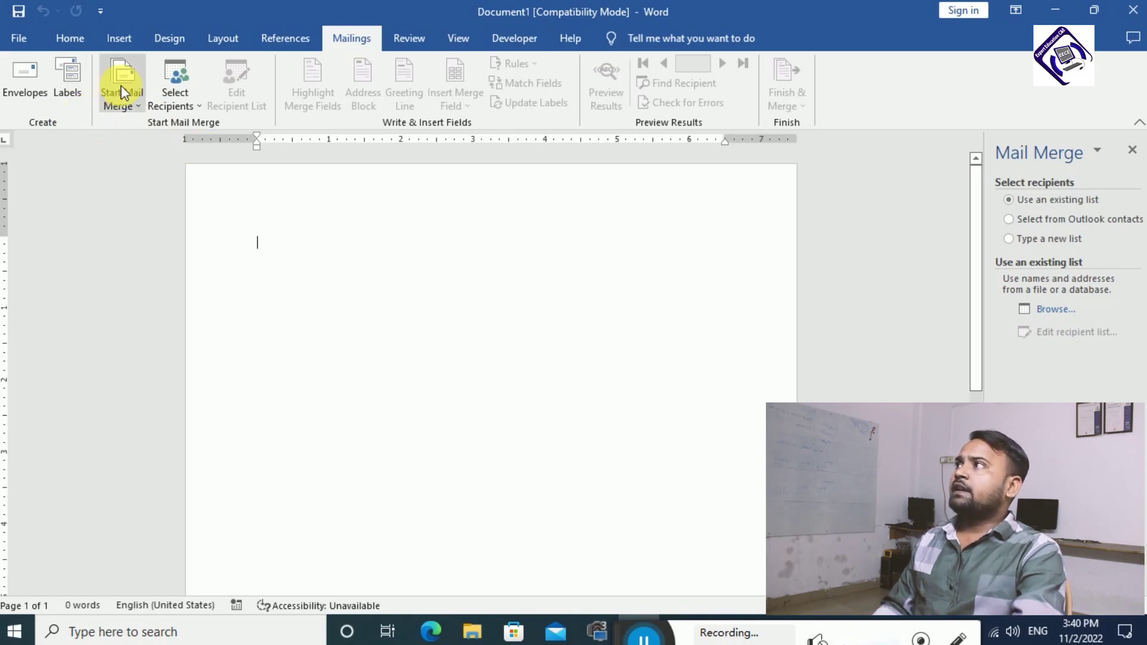
pyautogui.click(184, 107)
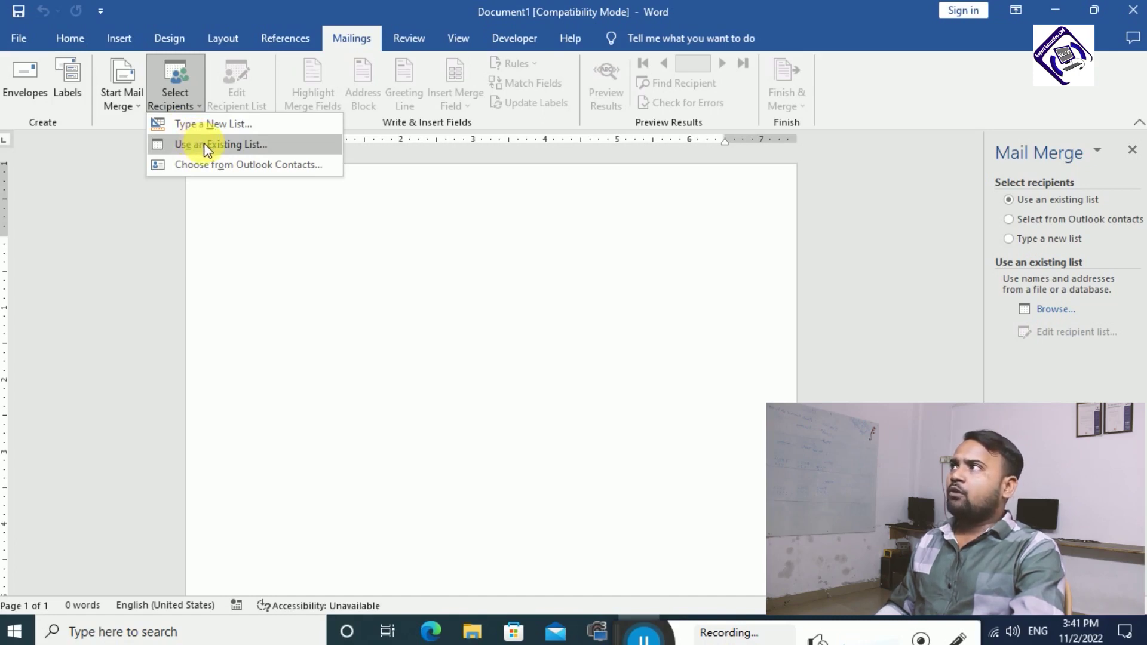
# - Load eeee.mdb as the existing recipient list and review its records
pyautogui.click(204, 146)
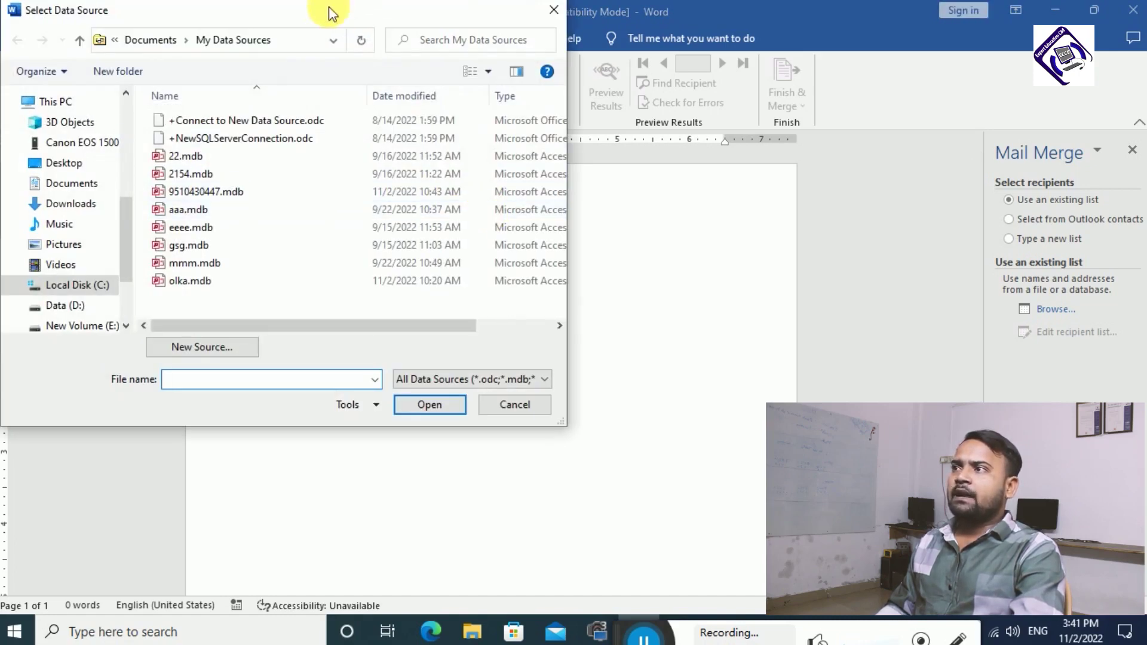
pyautogui.moveTo(297, 15); pyautogui.dragTo(597, 67)
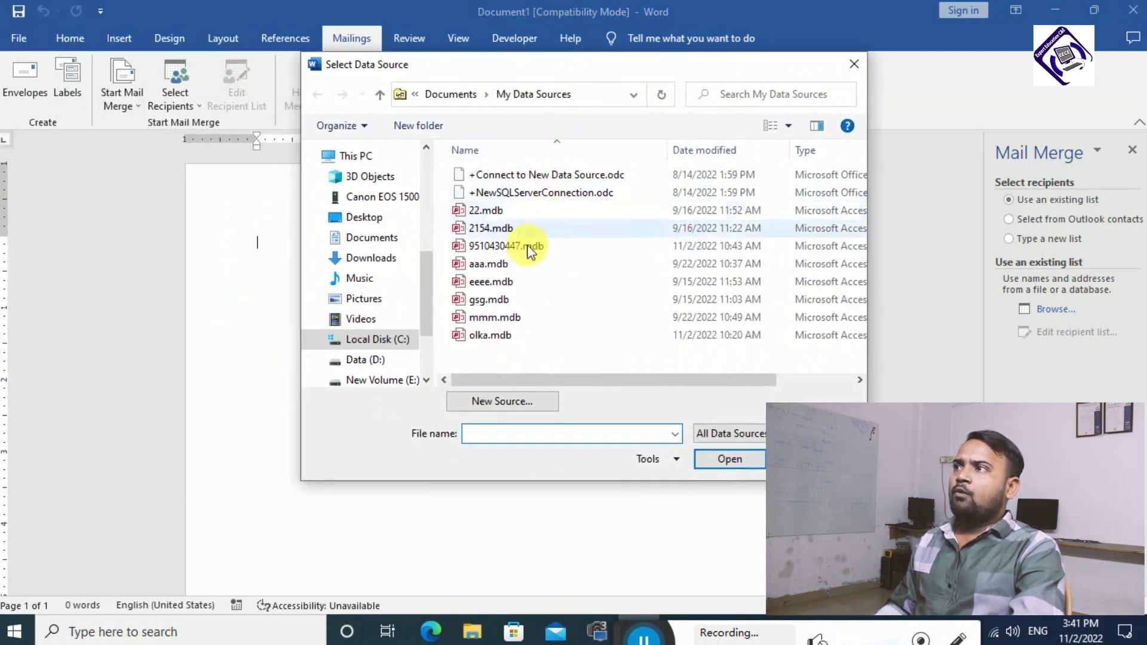
pyautogui.click(508, 281)
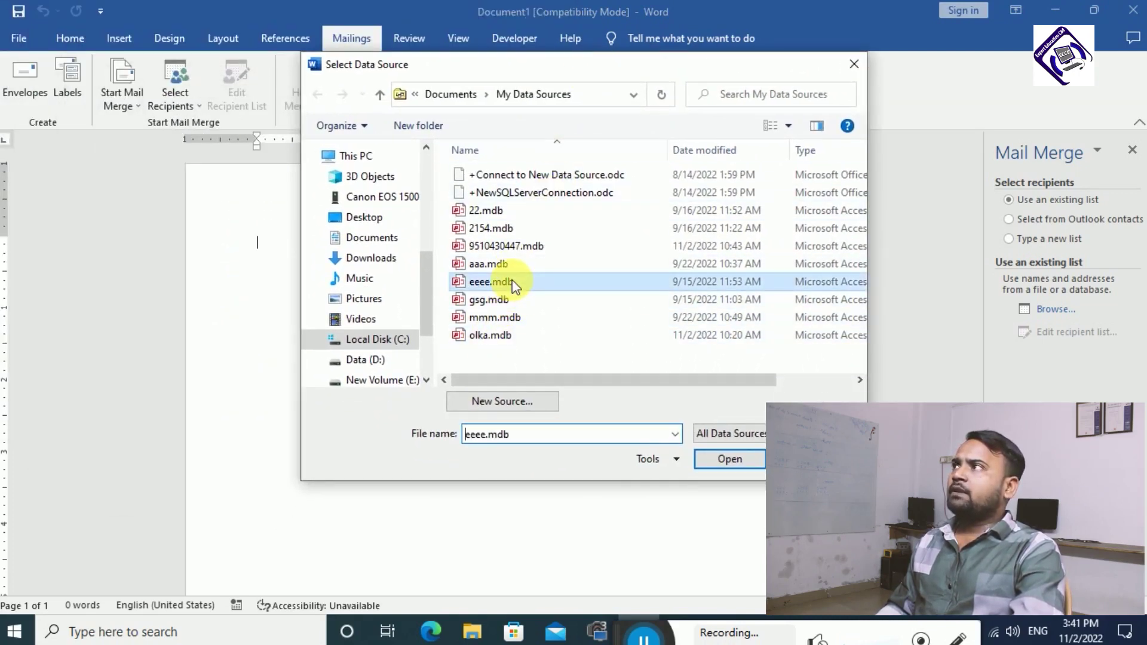
pyautogui.click(732, 460)
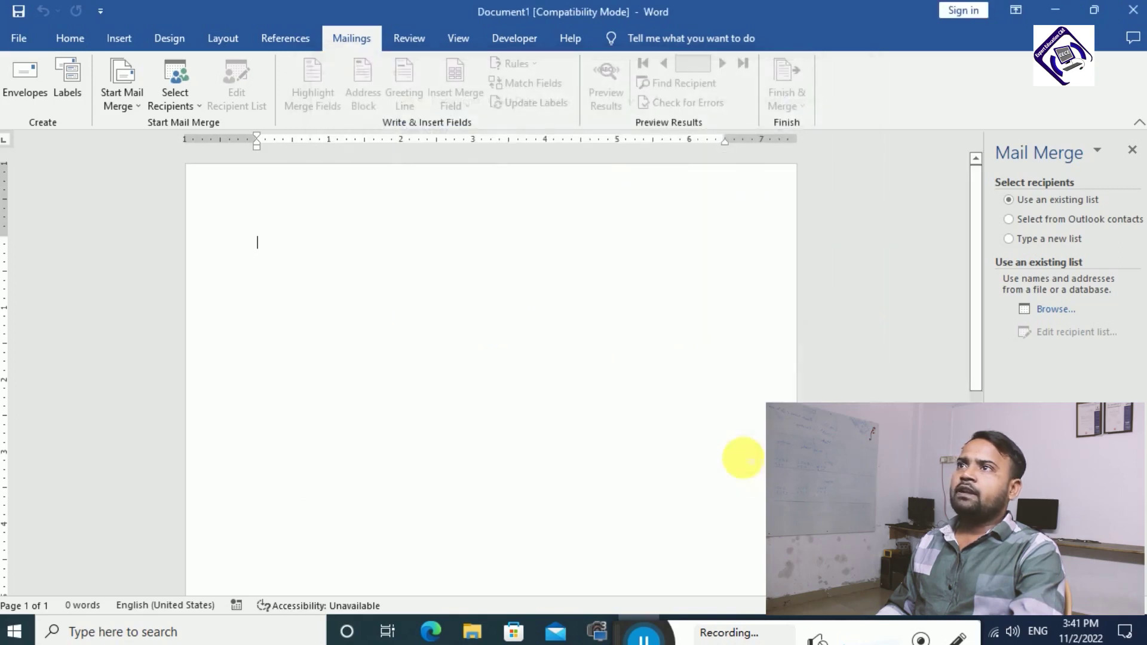
pyautogui.click(251, 95)
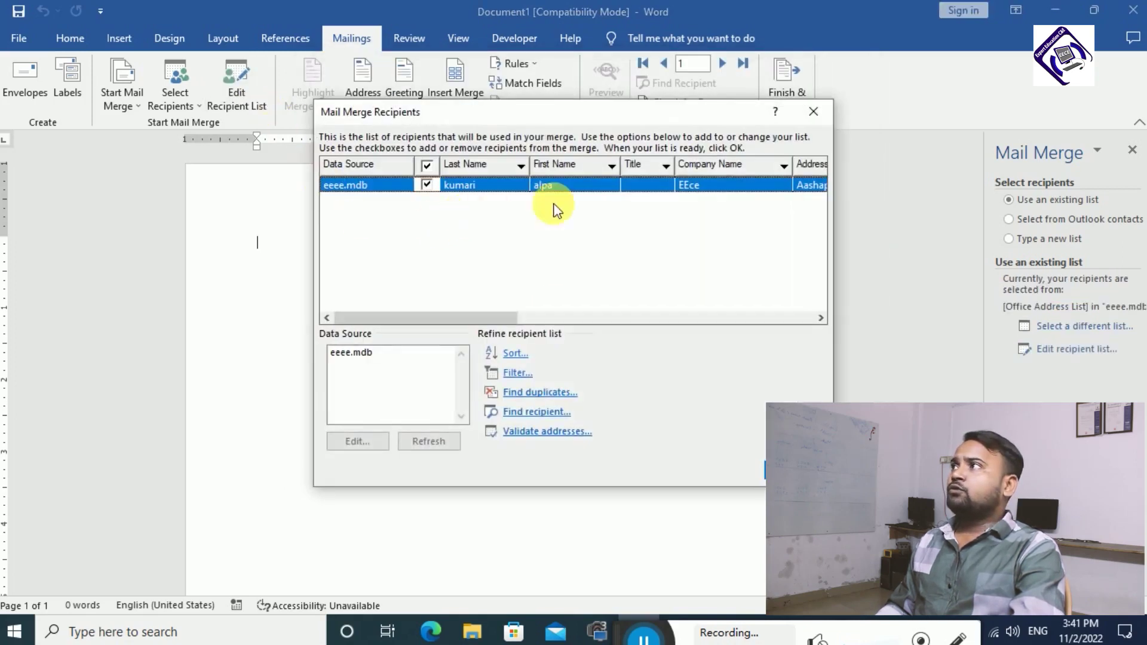
pyautogui.click(813, 111)
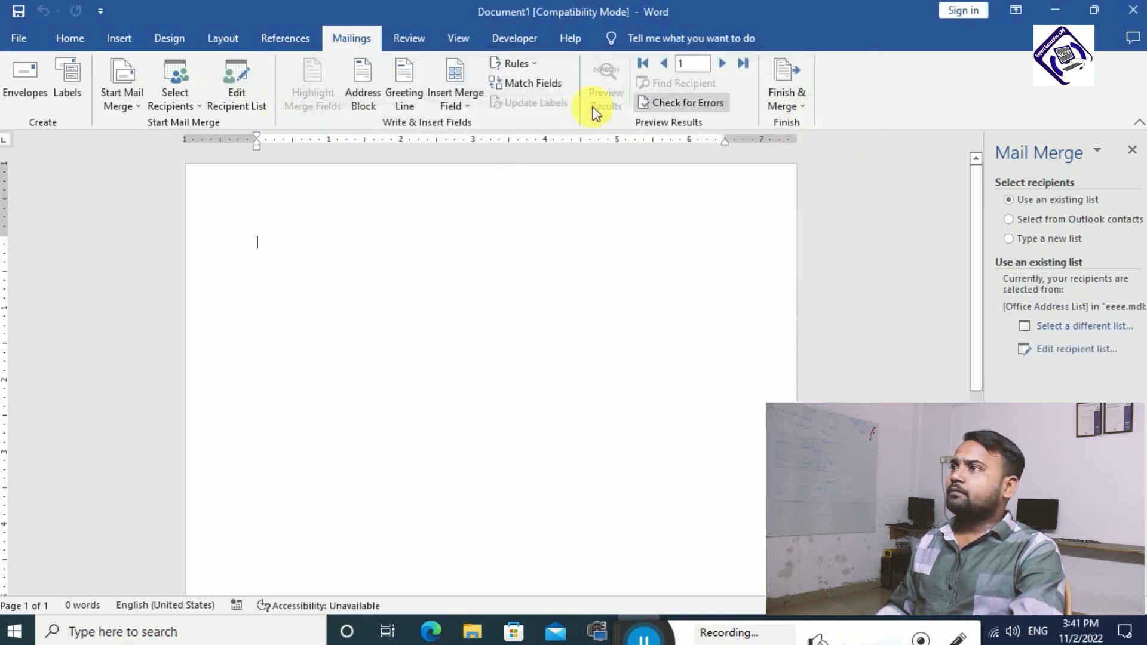
# - Switch the recipient list to the numbered .mdb database and review its two recipients
pyautogui.click(188, 105)
pyautogui.click(190, 144)
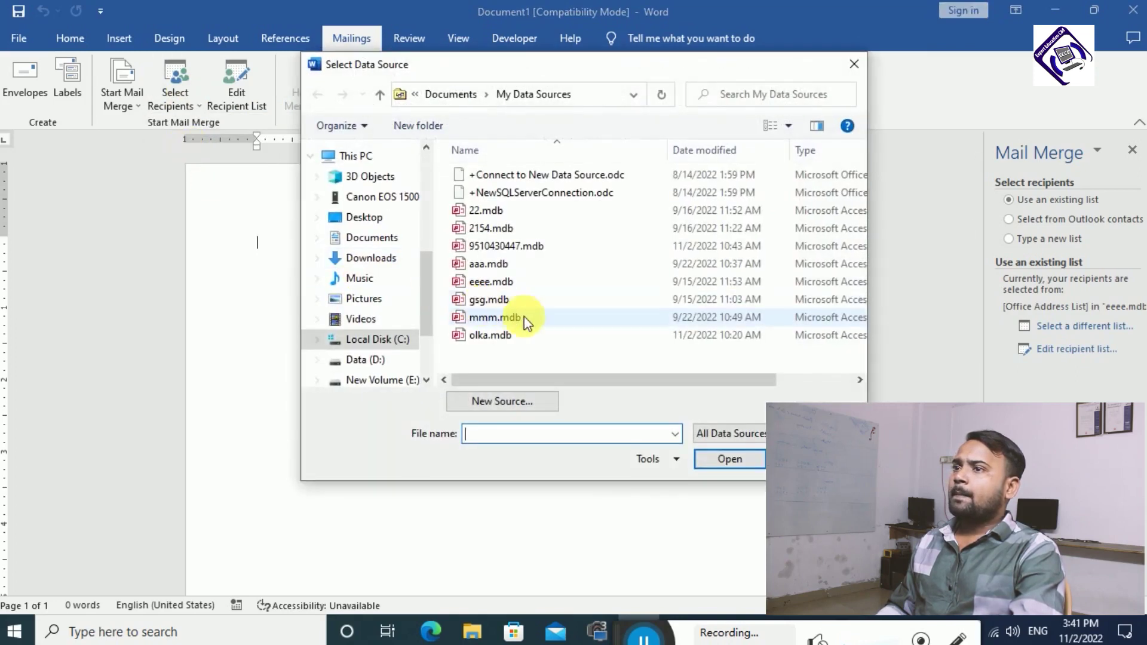
pyautogui.click(506, 247)
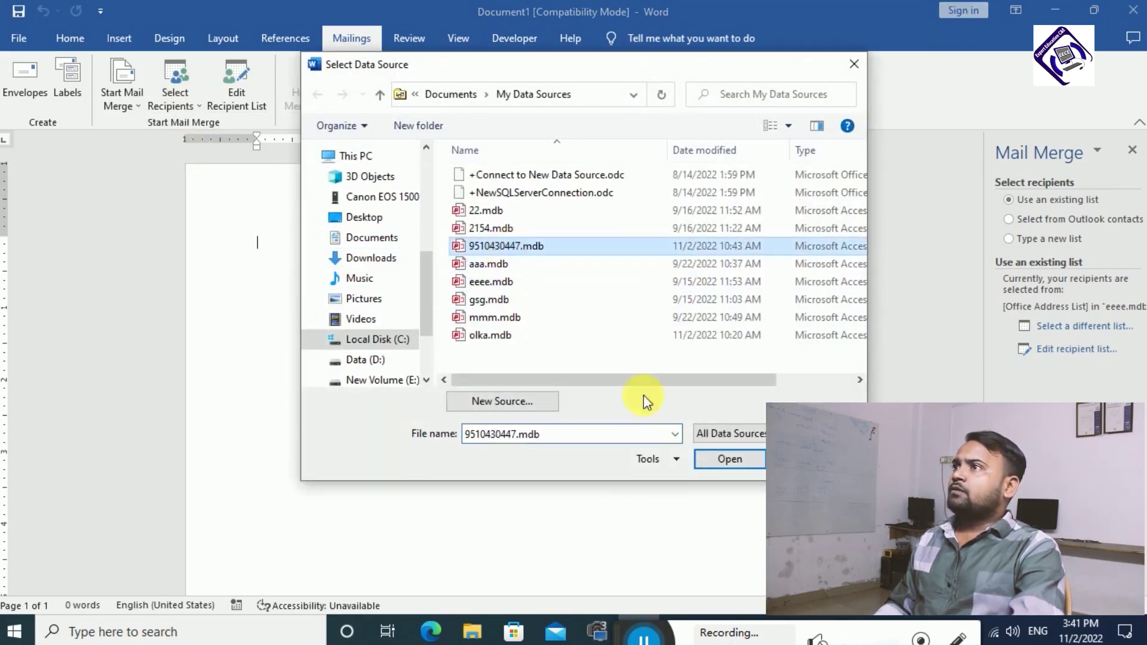
pyautogui.click(714, 460)
pyautogui.click(238, 96)
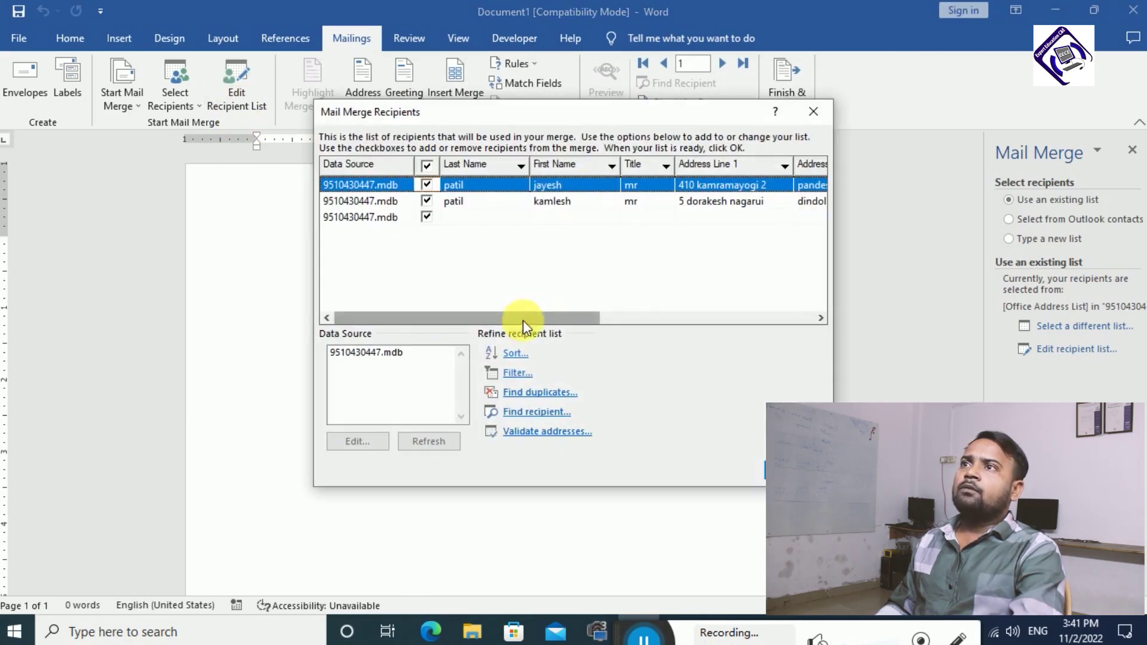
pyautogui.moveTo(558, 317)
pyautogui.mouseDown()
pyautogui.moveTo(801, 318)
pyautogui.moveTo(544, 326)
pyautogui.mouseUp()
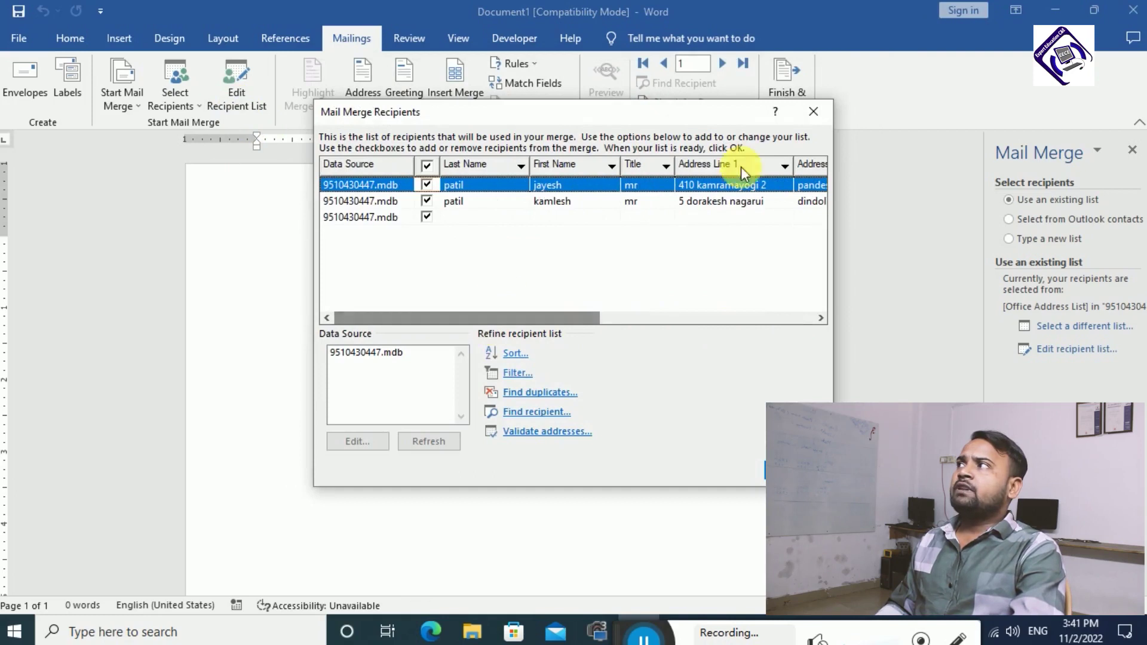
pyautogui.click(813, 112)
pyautogui.click(174, 96)
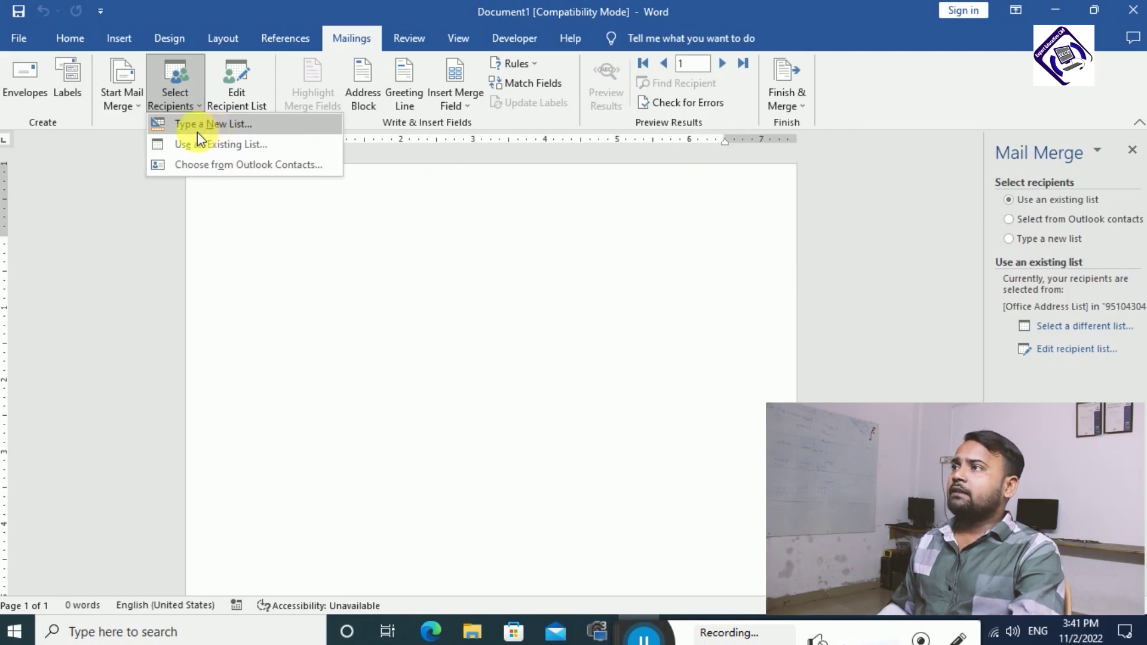
pyautogui.click(265, 125)
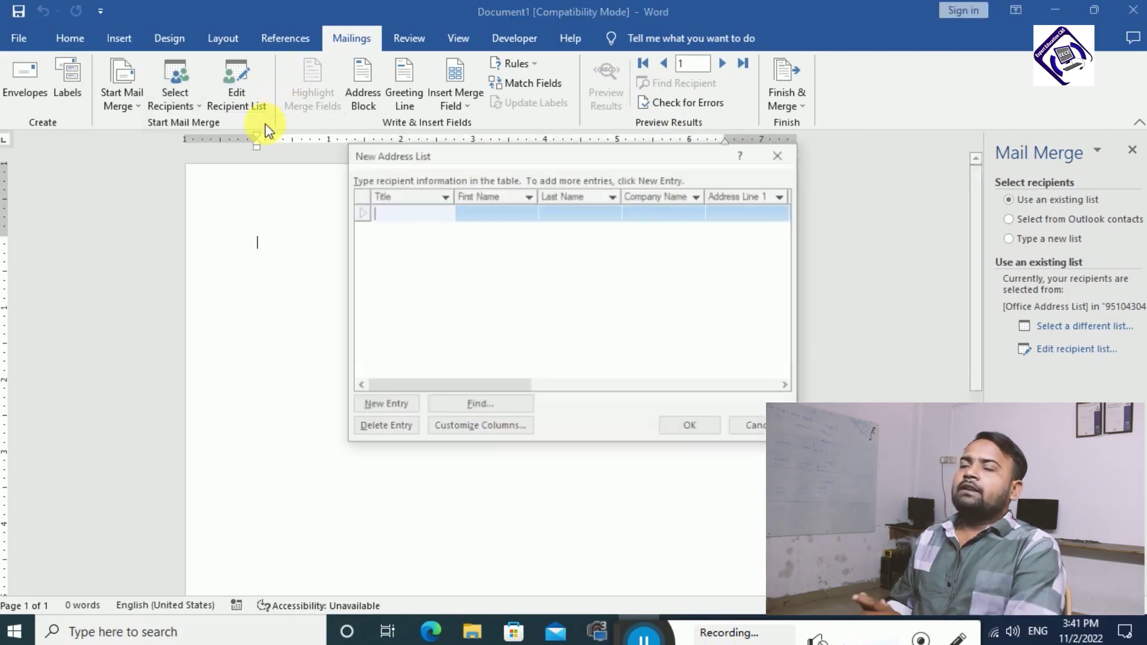
pyautogui.moveTo(429, 155); pyautogui.dragTo(330, 222)
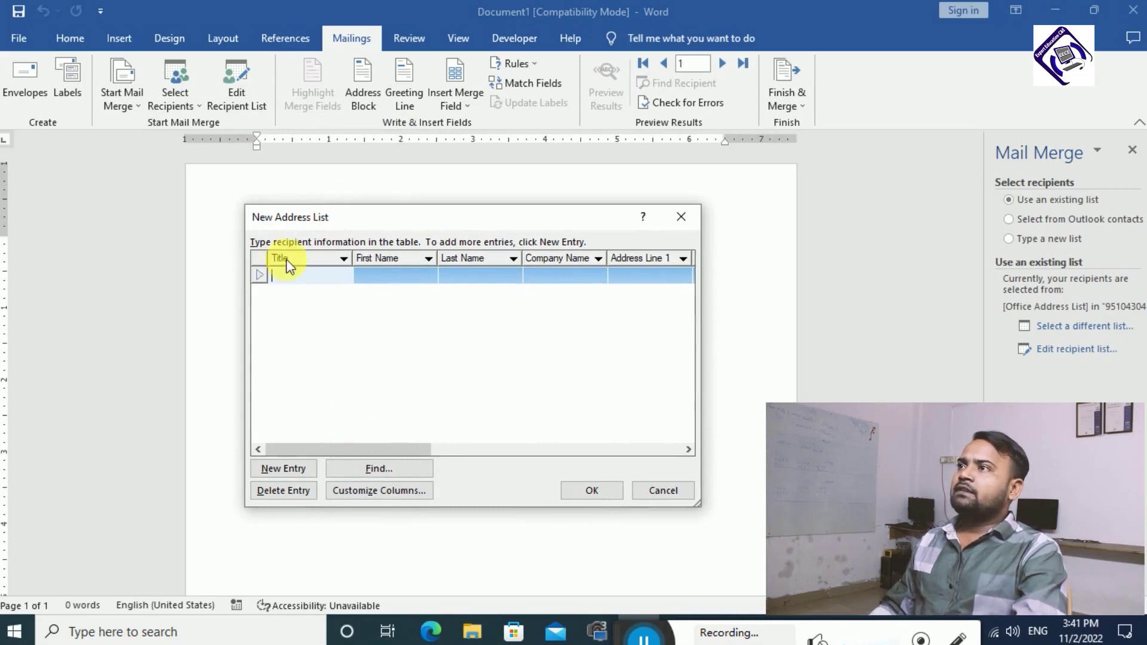
pyautogui.moveTo(364, 450)
pyautogui.mouseDown()
pyautogui.moveTo(665, 440)
pyautogui.moveTo(292, 425)
pyautogui.mouseUp()
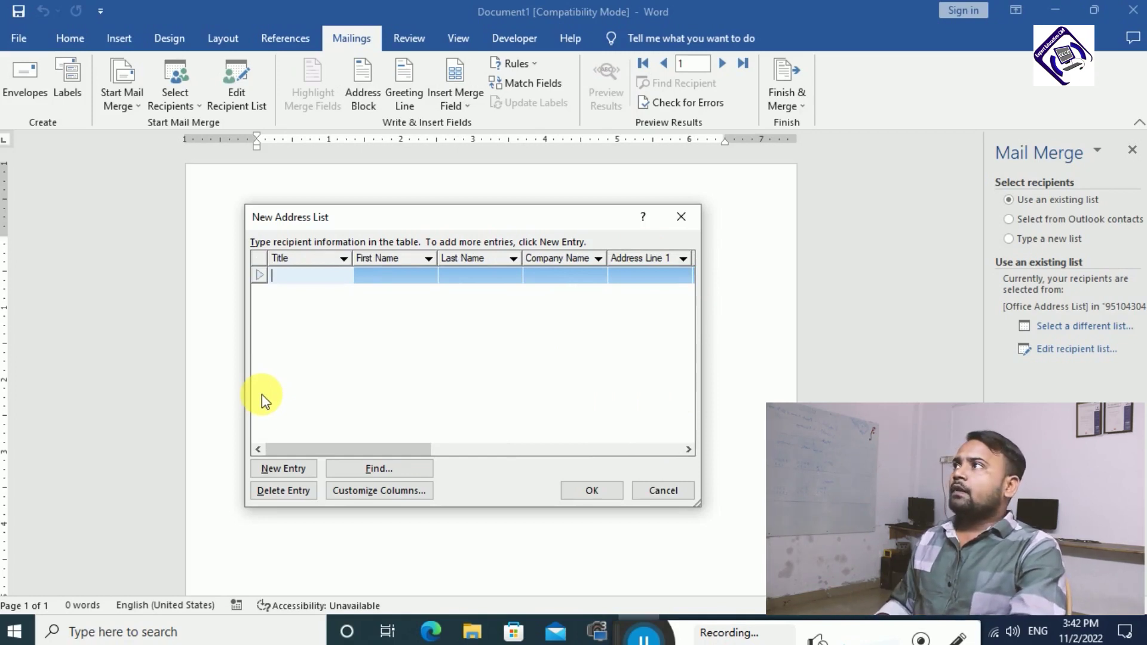
pyautogui.click(681, 216)
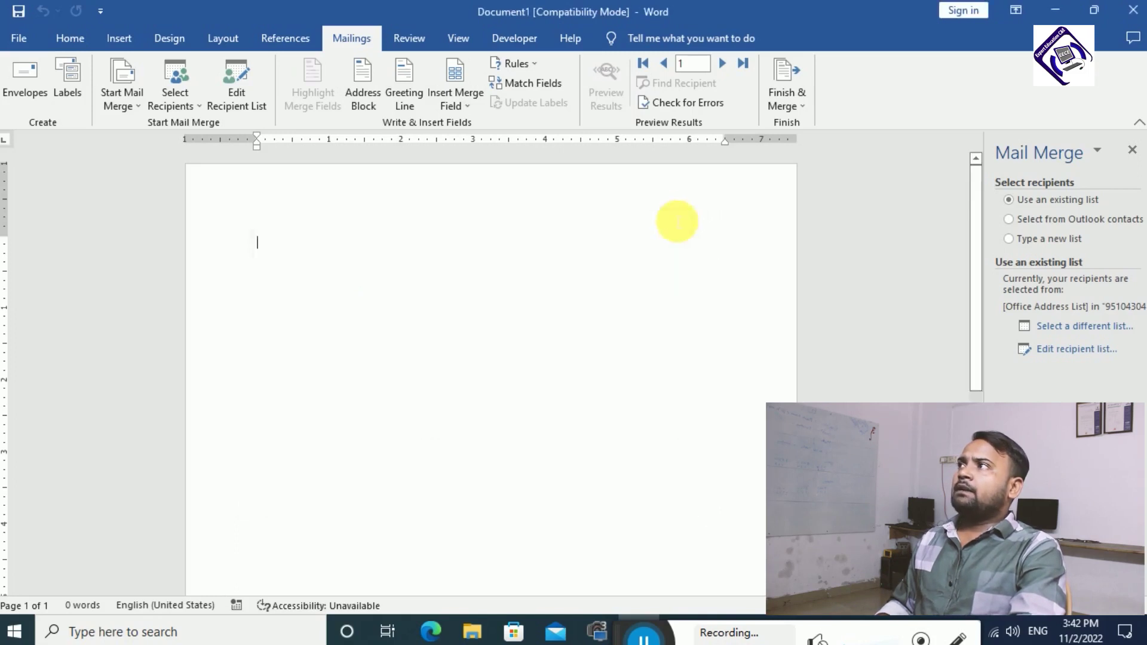
pyautogui.click(236, 106)
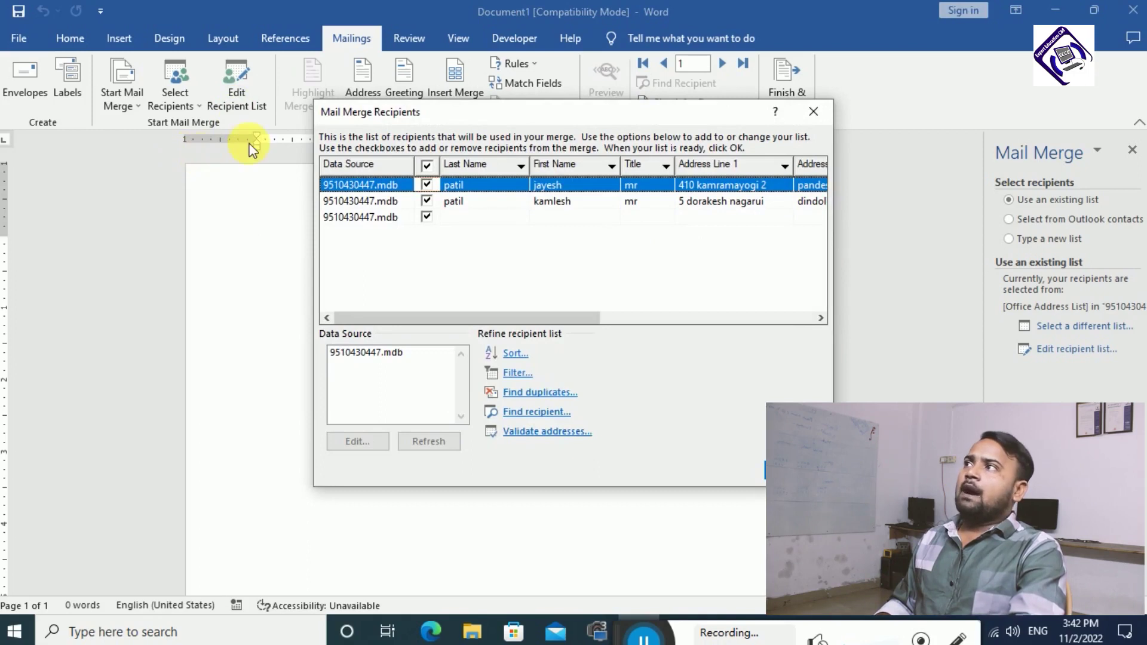
pyautogui.click(821, 117)
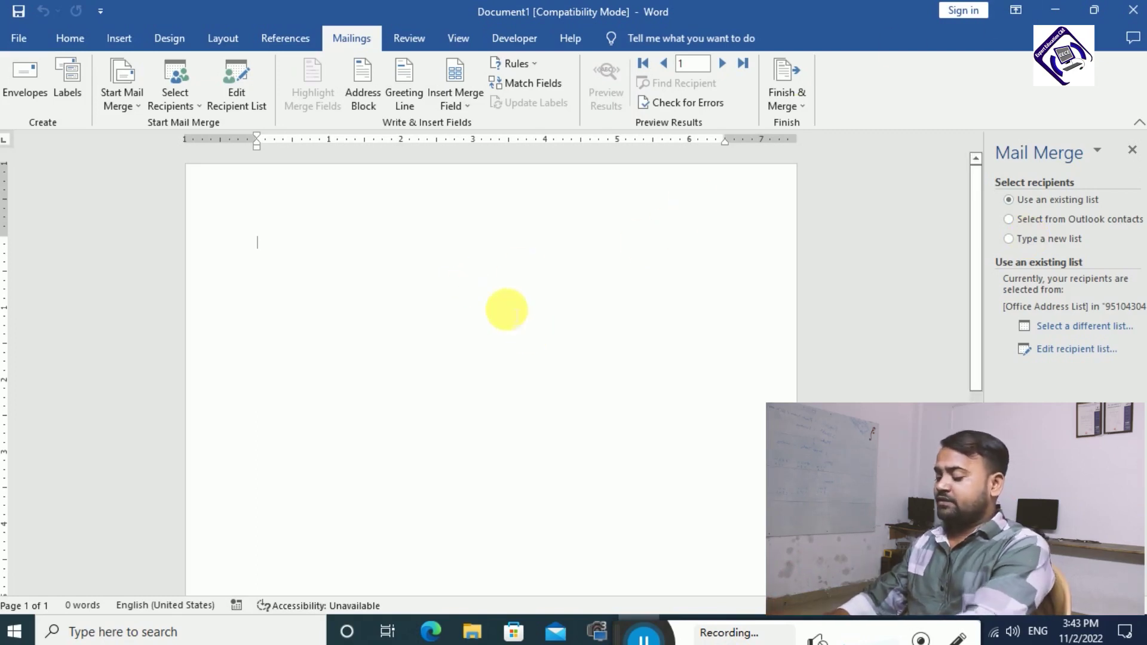
# - Type a centred 'Application Letter' title and correct its spelling
pyautogui.hotkey('ctrl', 'e')
pyautogui.write('pplication ')
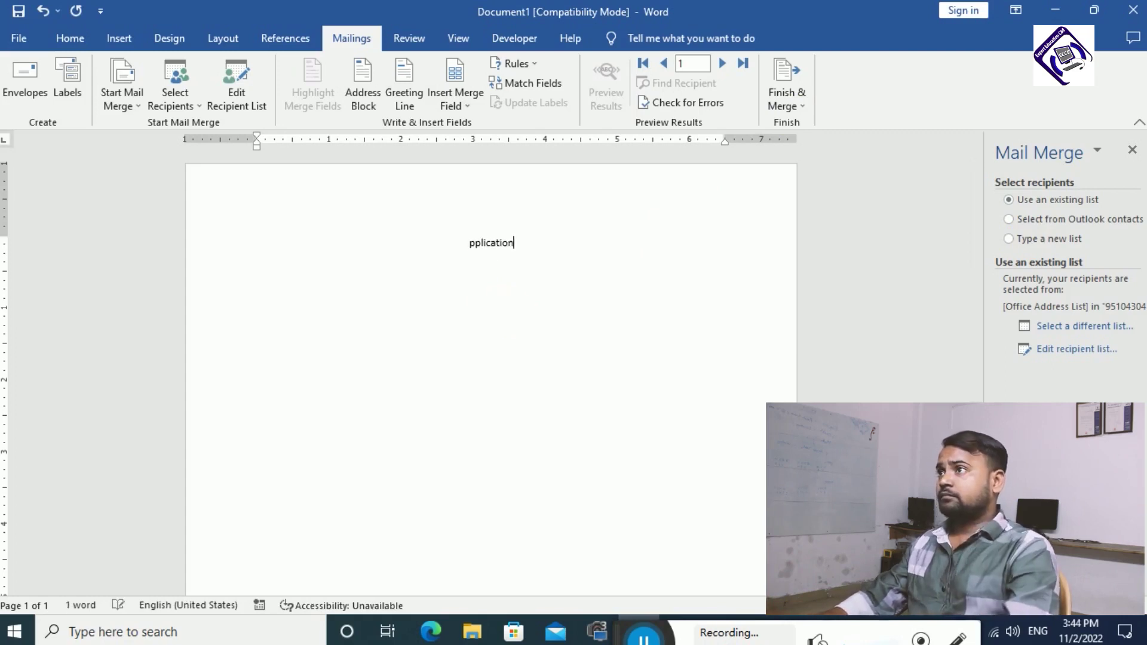
pyautogui.write('Letter')
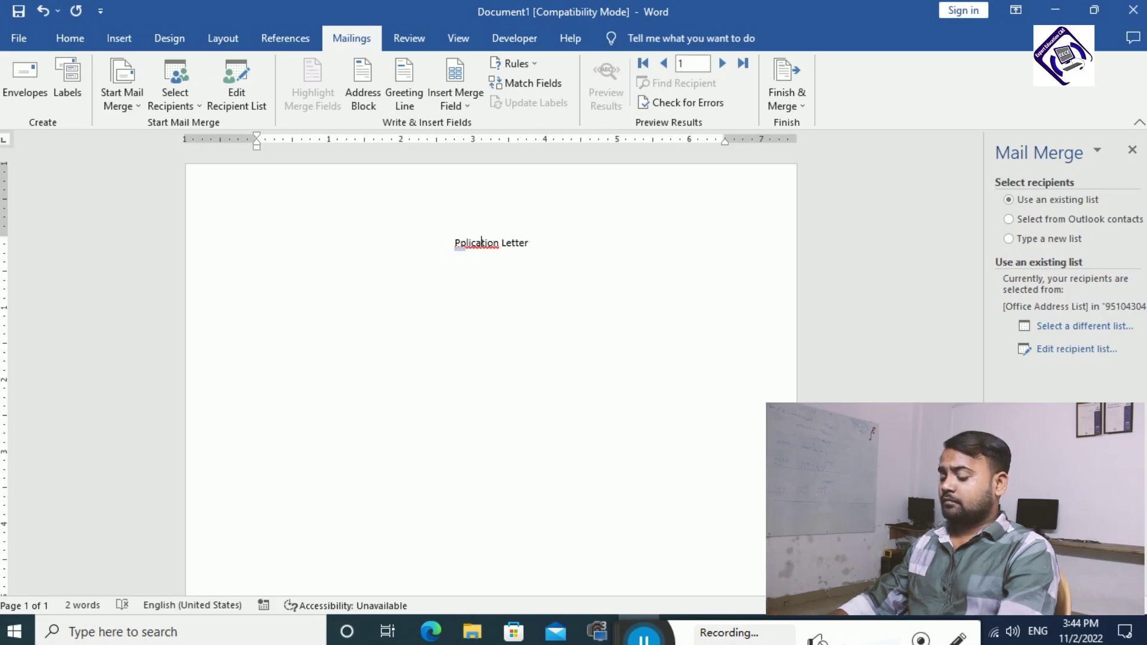
pyautogui.click(454, 243)
pyautogui.write('A')
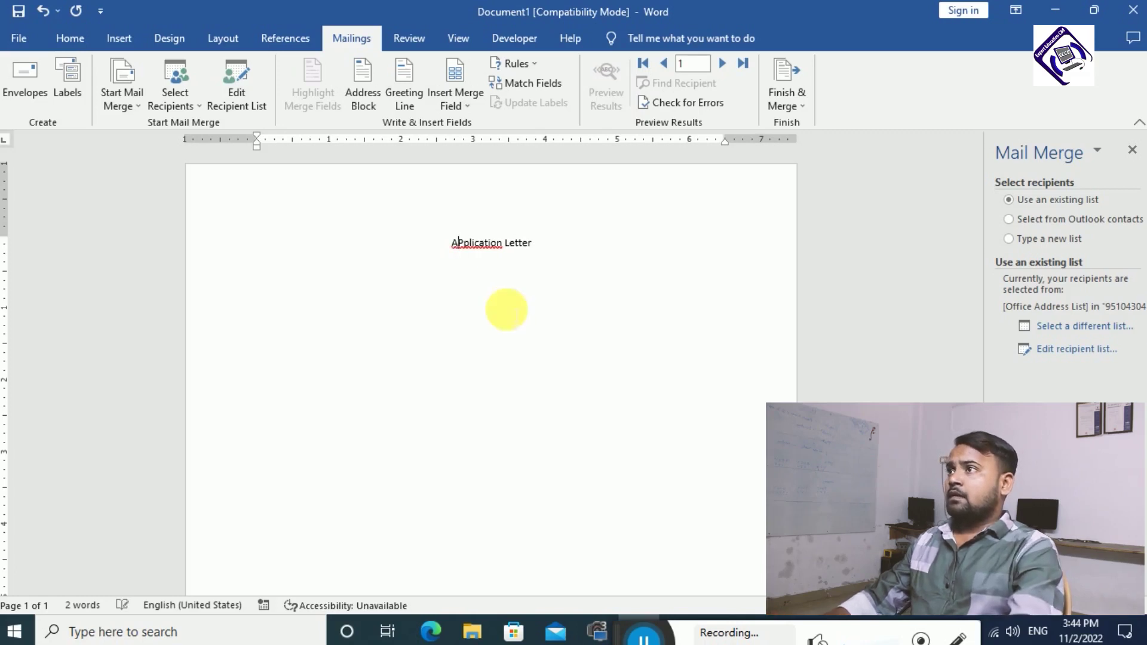
pyautogui.write('p')
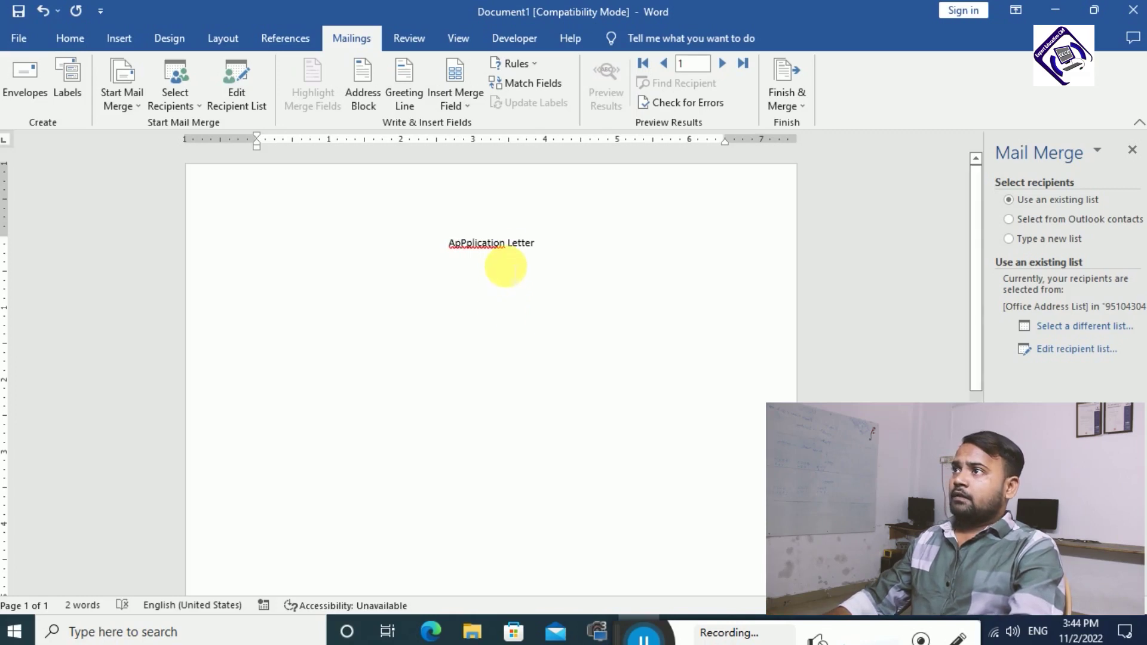
pyautogui.rightClick(500, 255)
pyautogui.click(486, 255)
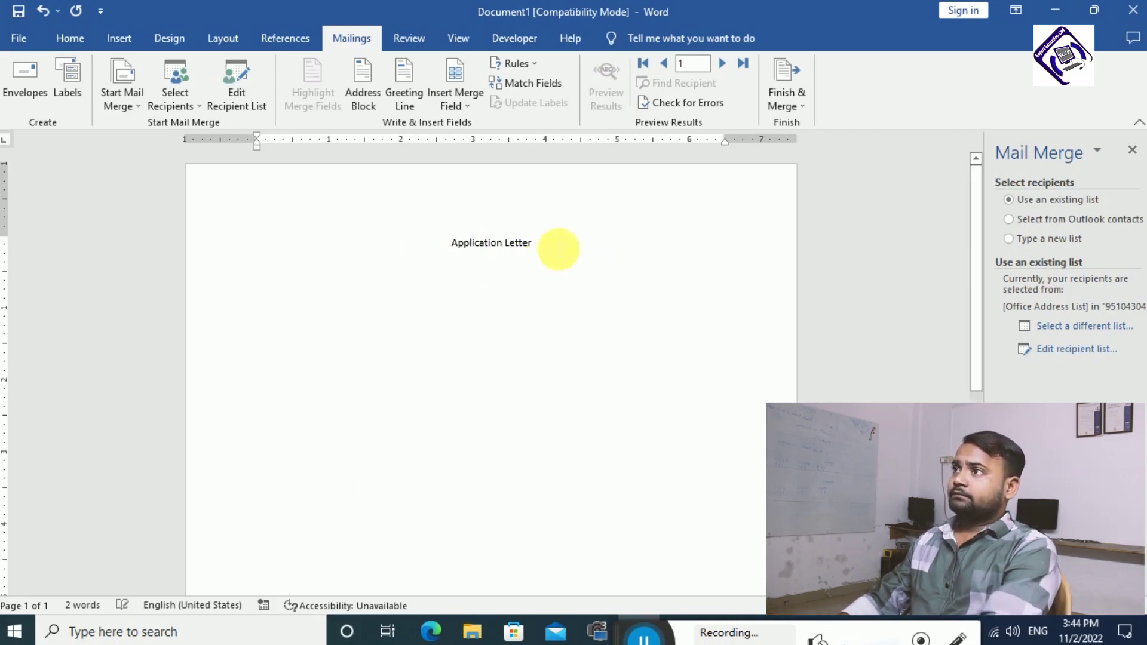
# - Enlarge the title two font sizes and make it bold and underlined
pyautogui.moveTo(555, 249); pyautogui.dragTo(420, 249)
pyautogui.hotkey('ctrl', ']')
pyautogui.hotkey('ctrl', ']')
pyautogui.hotkey('ctrl', ']')
pyautogui.hotkey('ctrl', ']')
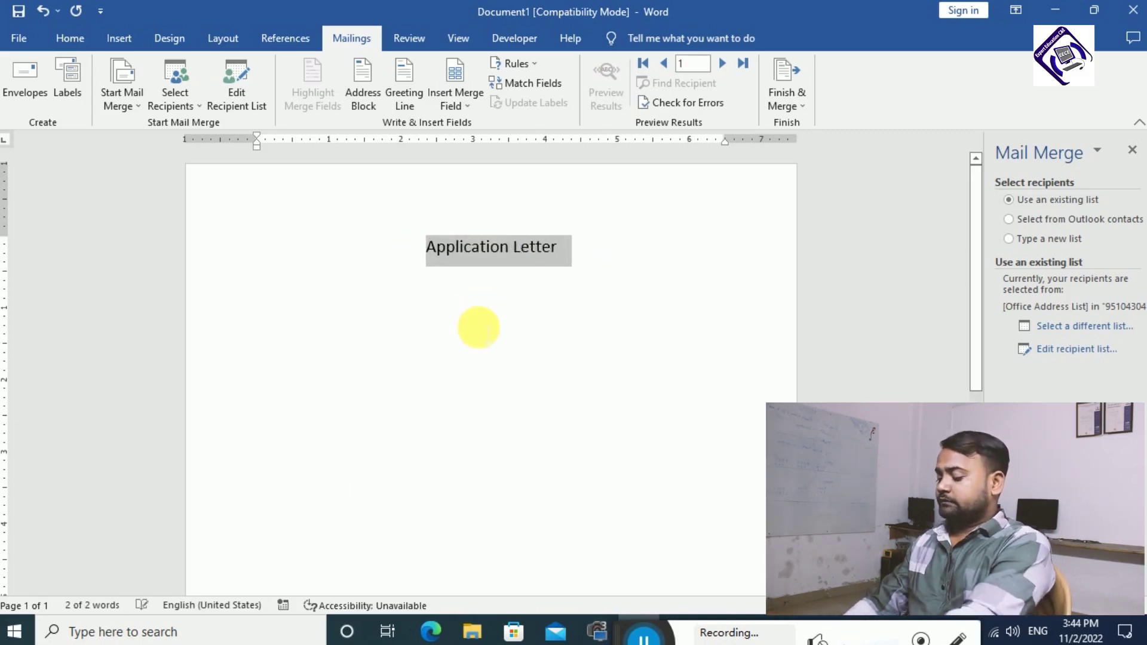
pyautogui.hotkey('ctrl', ']')
pyautogui.hotkey('ctrl', ']')
pyautogui.hotkey('ctrl', ']')
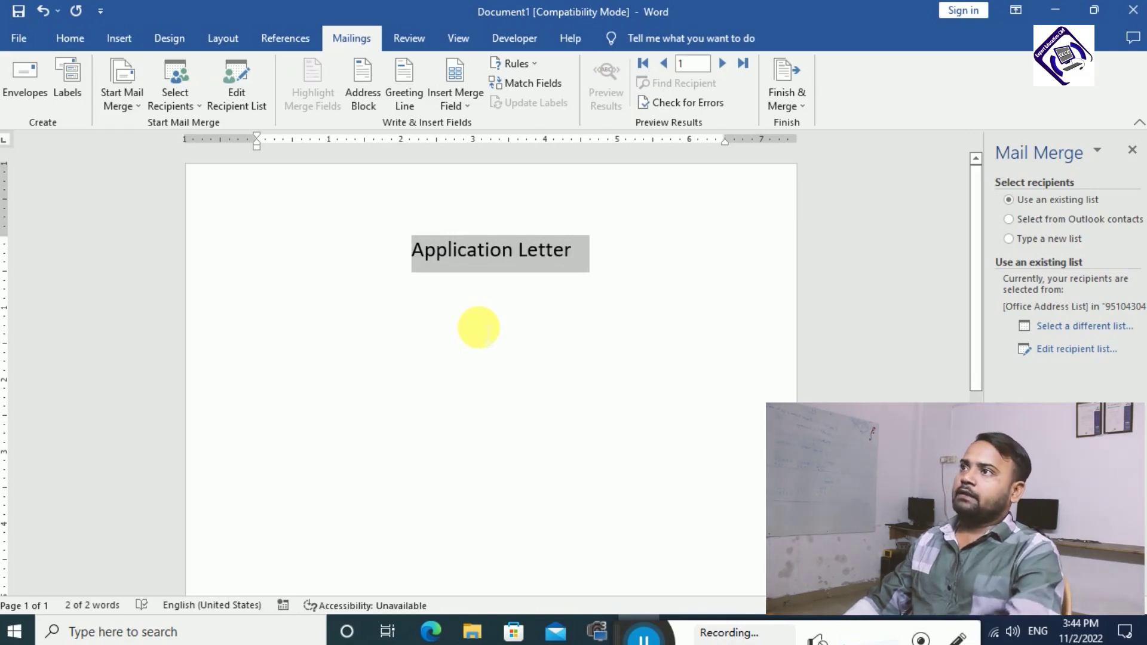
pyautogui.hotkey('ctrl', 'b')
pyautogui.hotkey('ctrl', 'u')
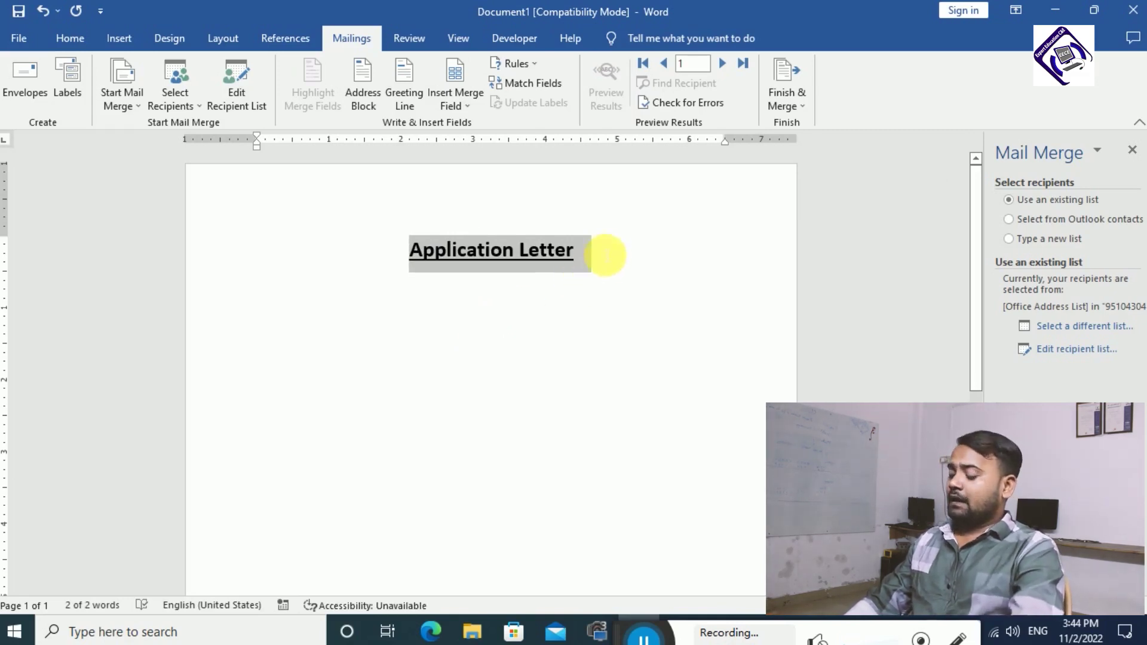
pyautogui.click(582, 263)
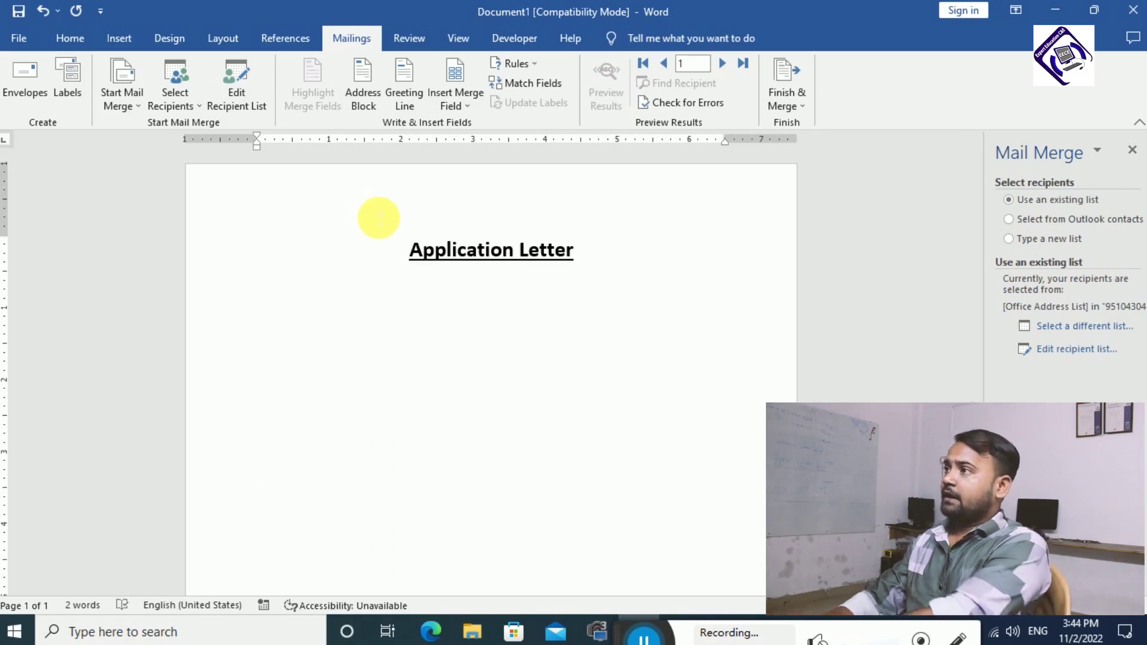
# - Type the EXPERT EDUCATION C&E name, its address lines, 'Date : 02/11/2022' and 'To,'
pyautogui.write('EXP')
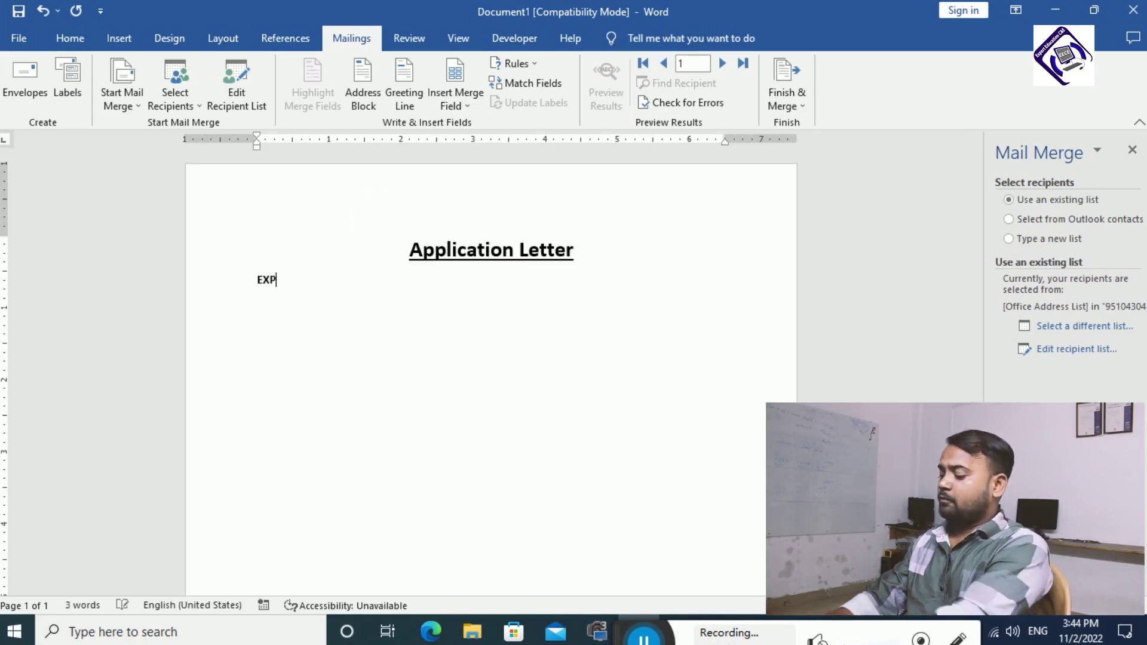
pyautogui.write('U')
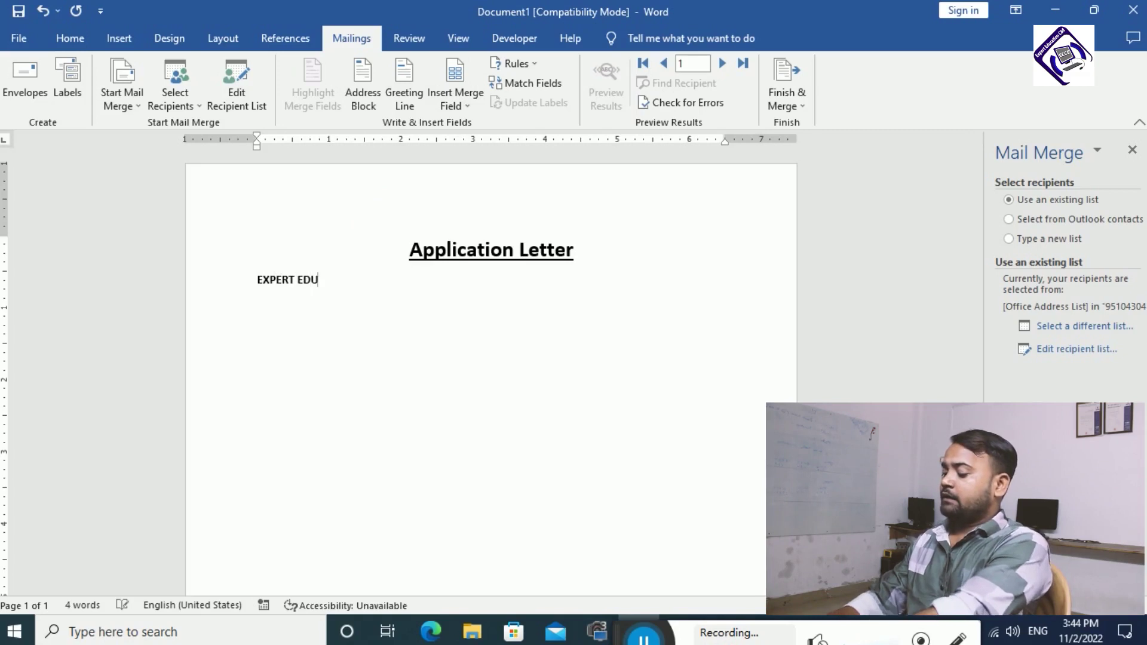
pyautogui.write('CATION C')
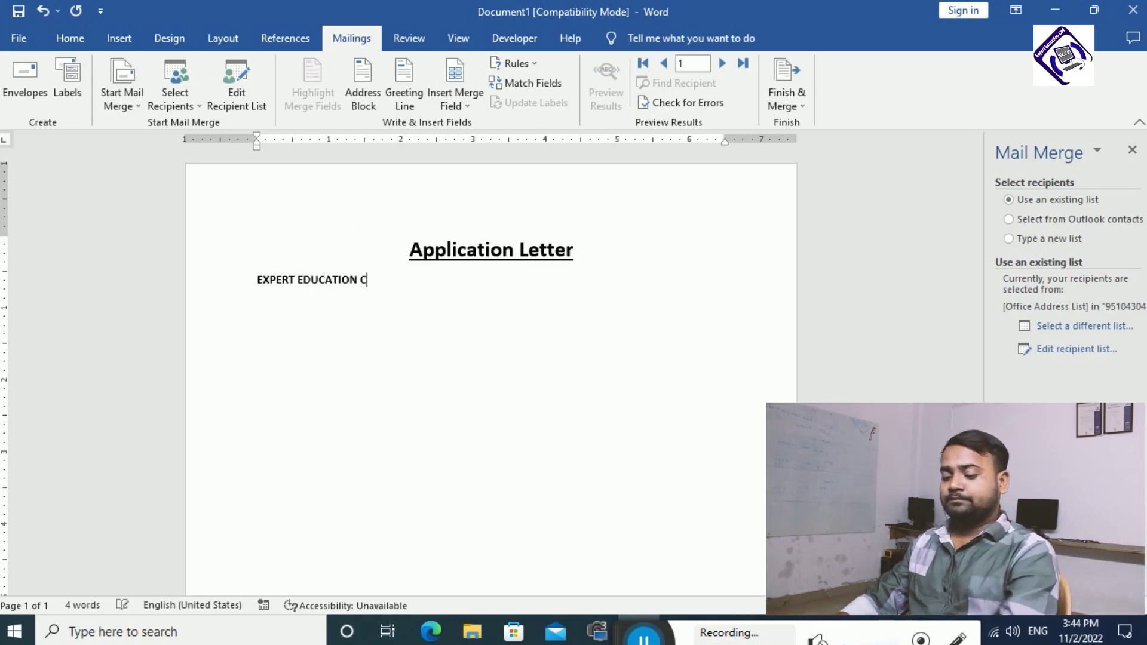
pyautogui.write('E')
pyautogui.press('Return')
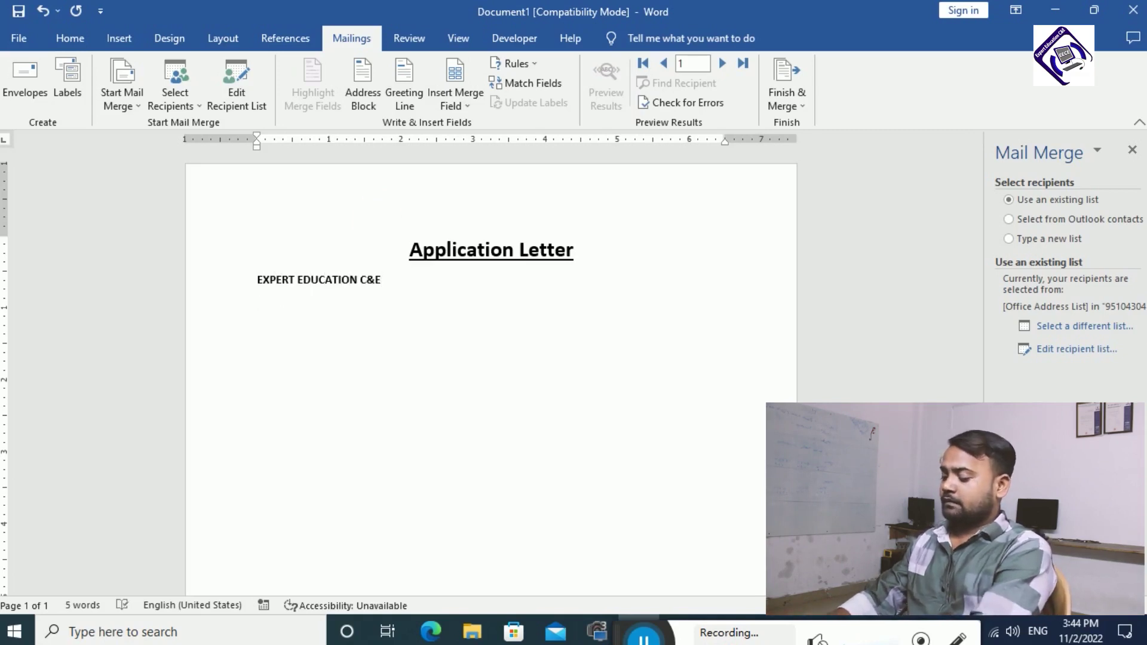
pyautogui.write(', Sanskar Naga')
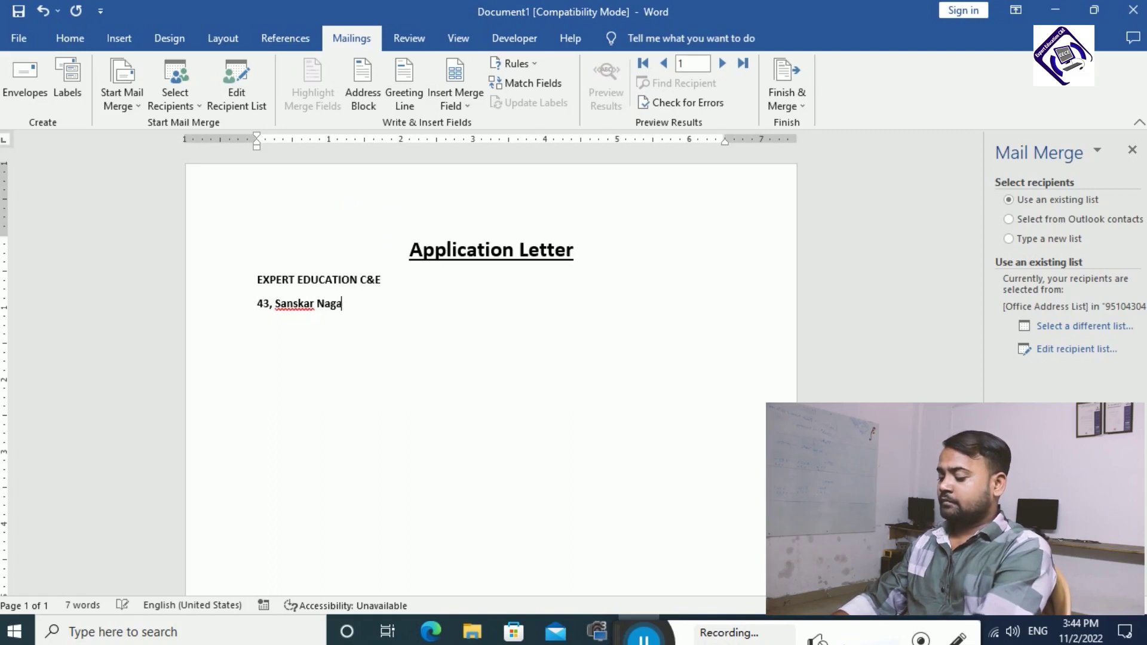
pyautogui.write('r, ')
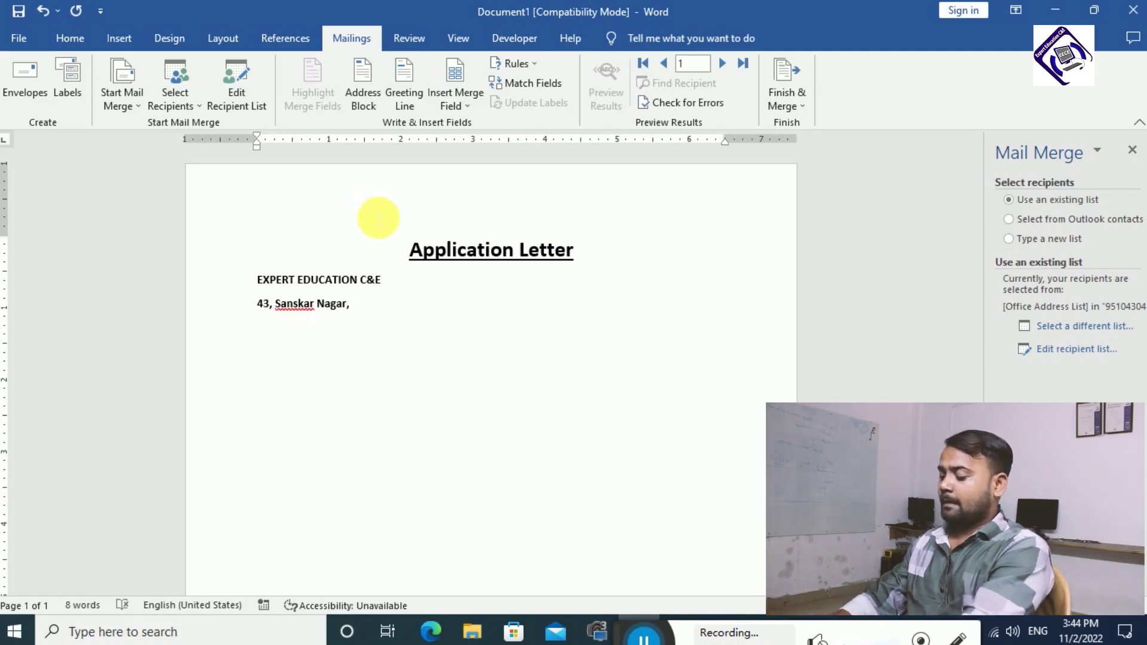
pyautogui.write('Bamroli')
pyautogui.write(' Road')
pyautogui.write(',')
pyautogui.press('Return')
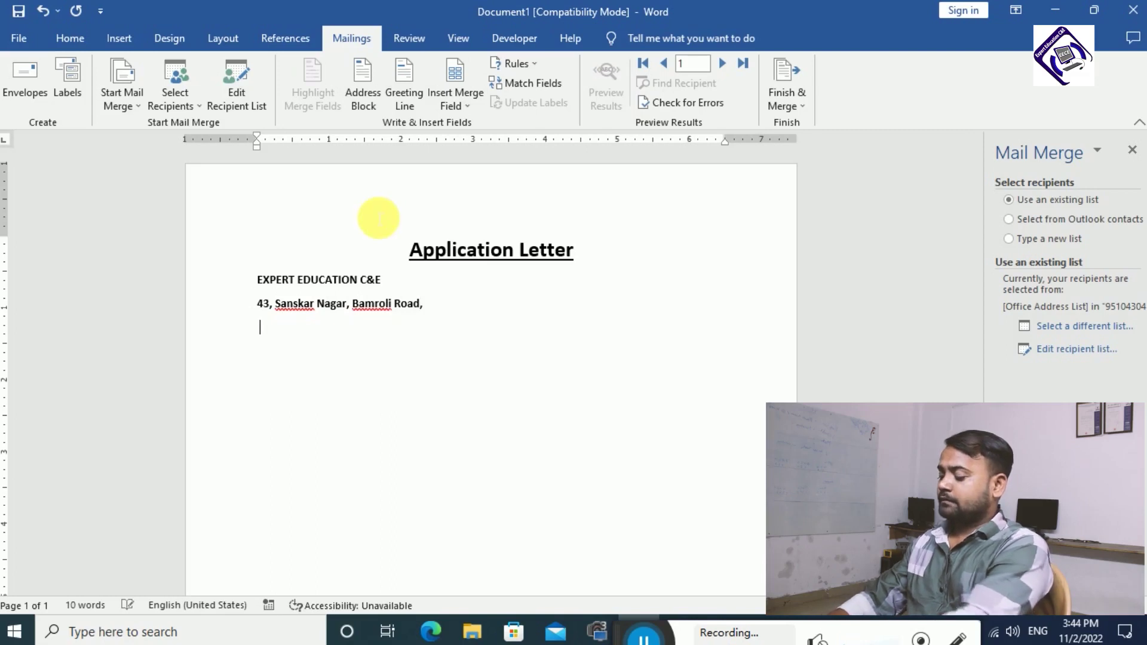
pyautogui.write('ande')
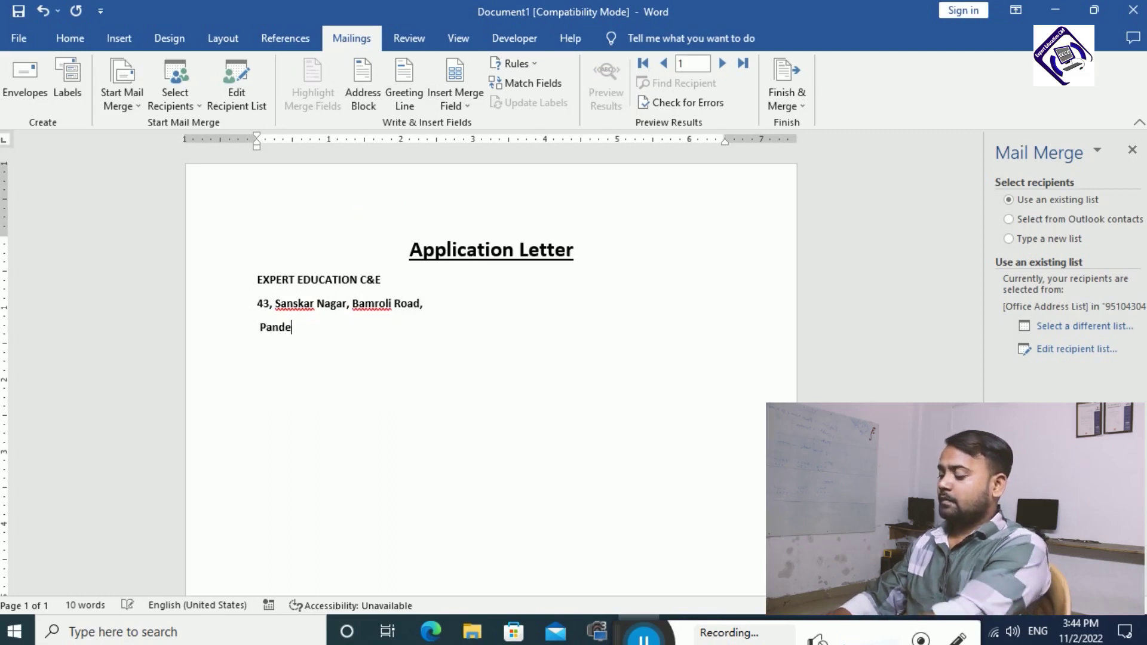
pyautogui.write('sara, Surat. 394221')
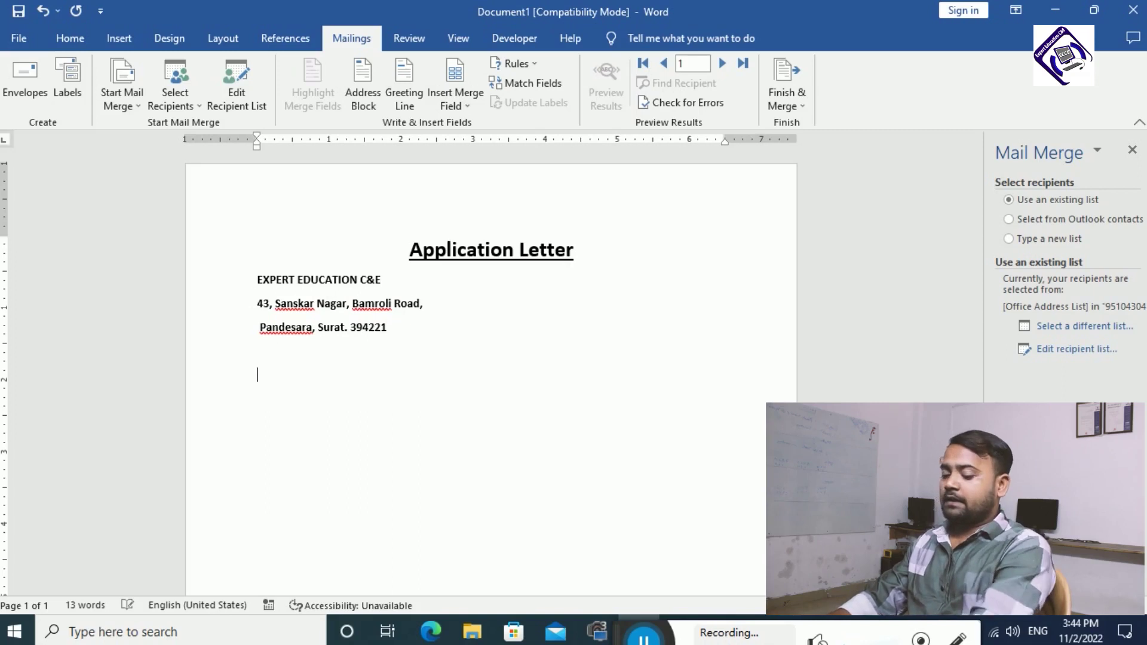
pyautogui.press('BackSpace')
pyautogui.write('Da')
pyautogui.write(': 02/1')
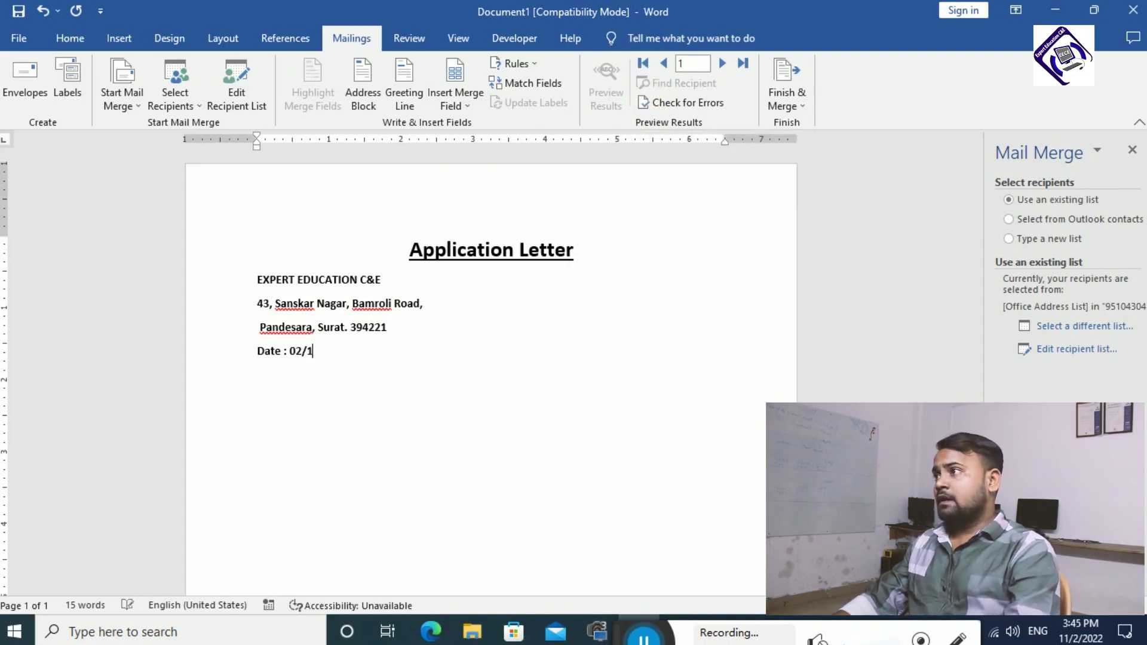
pyautogui.write('2022')
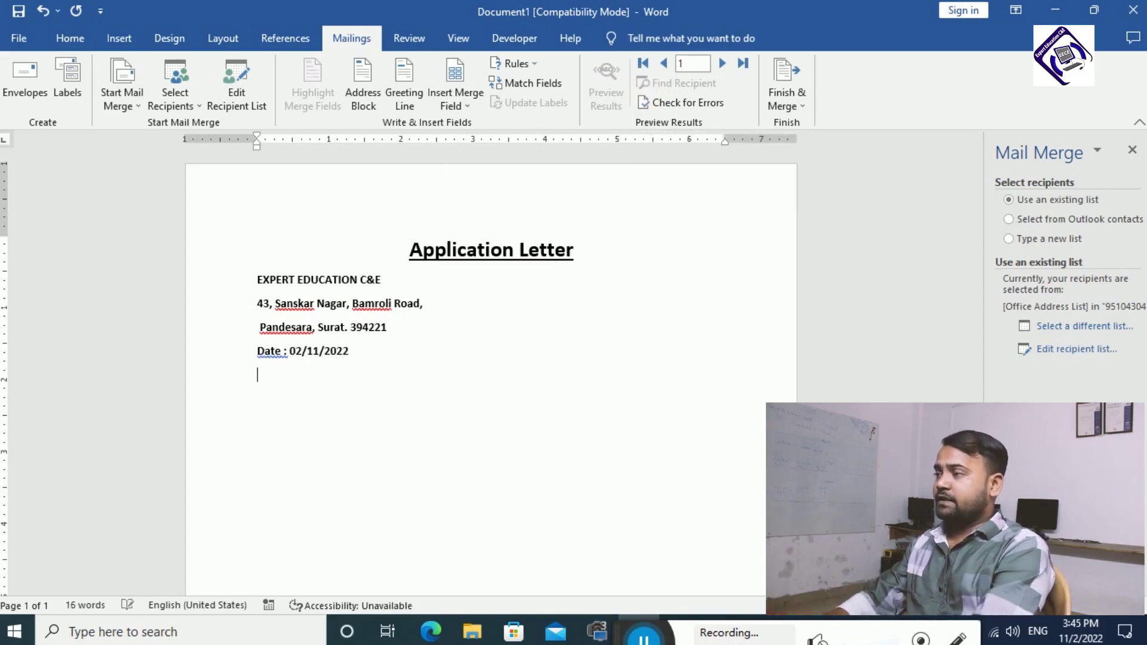
pyautogui.write('To,')
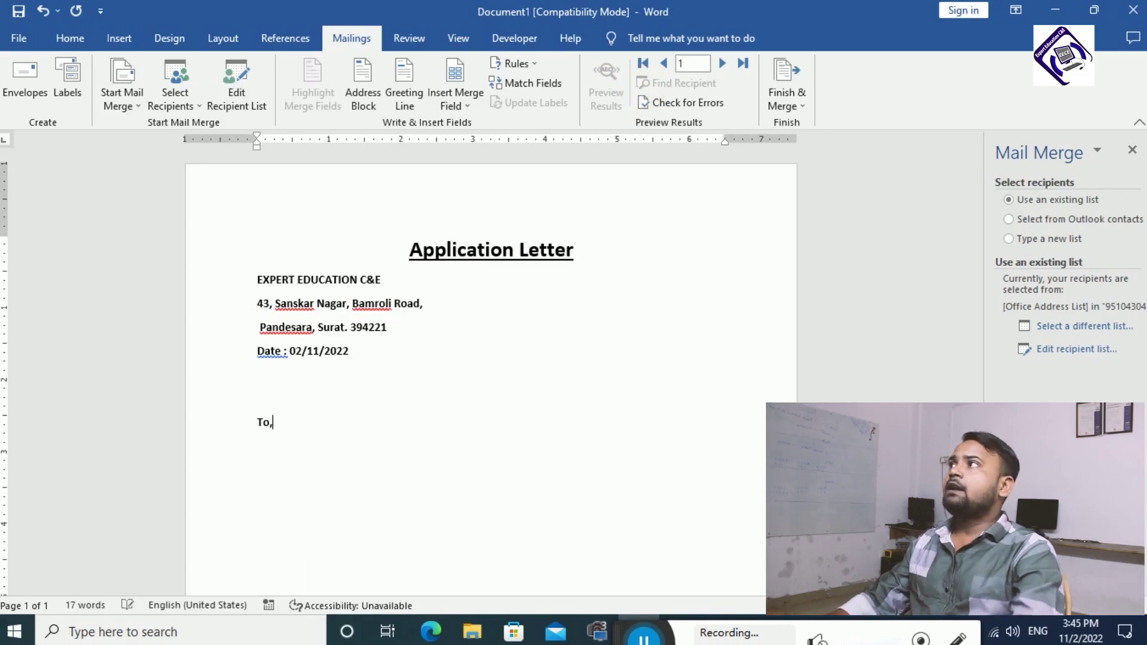
pyautogui.press('Return')
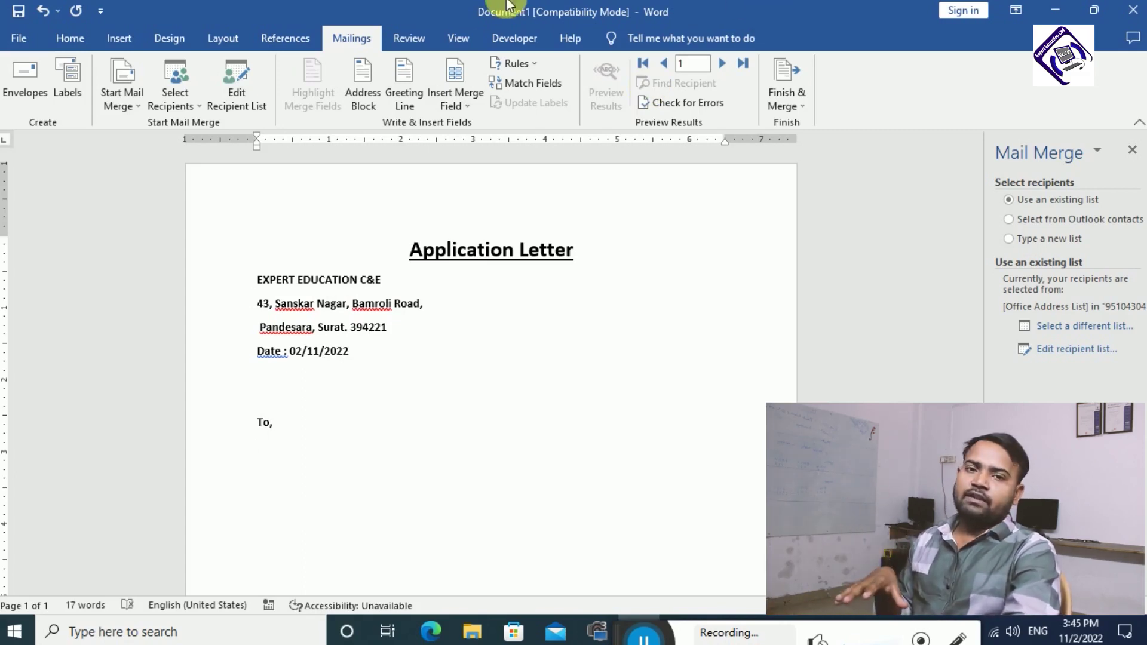
# - Check the recipient list, then insert an «AddressBlock» field under the To, line
pyautogui.click(236, 95)
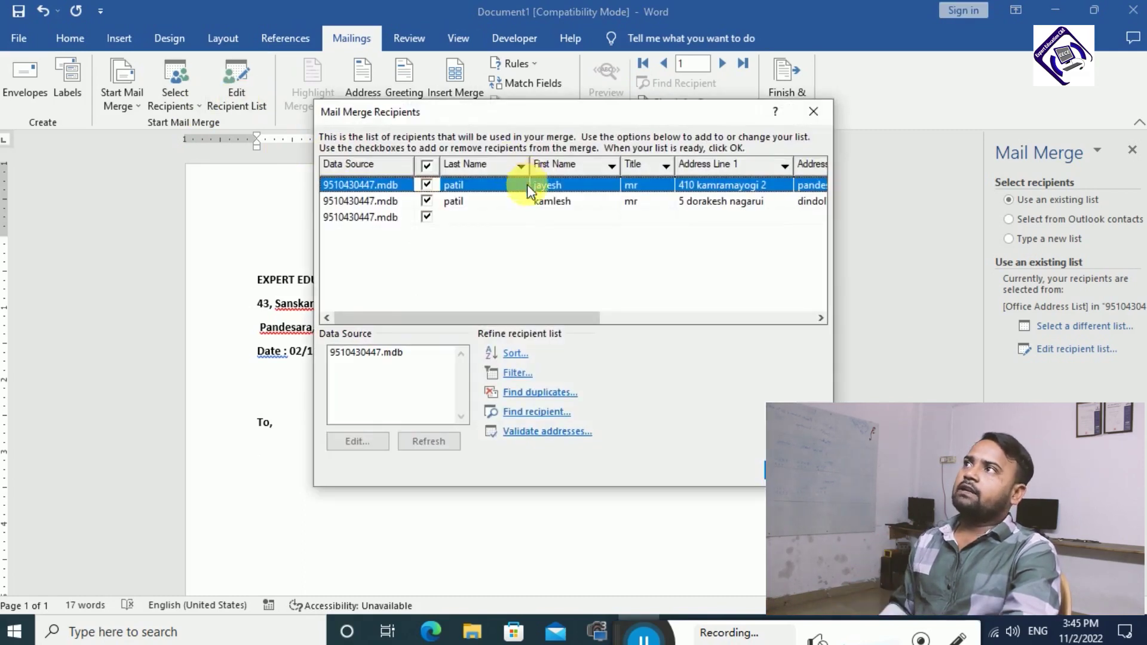
pyautogui.click(815, 110)
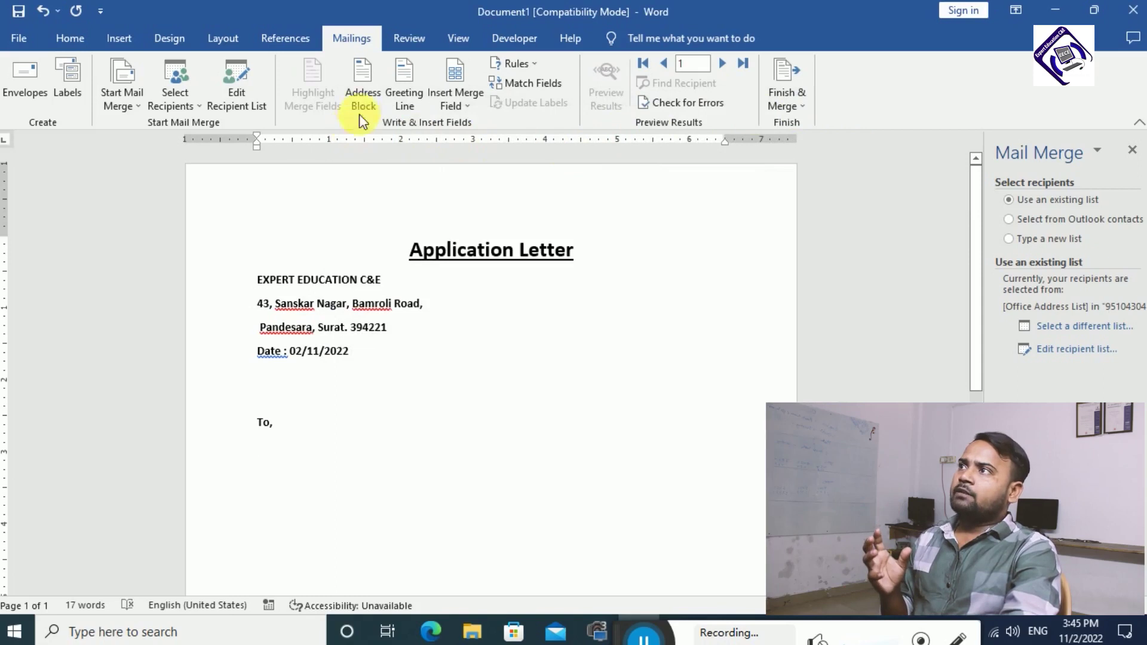
pyautogui.click(362, 99)
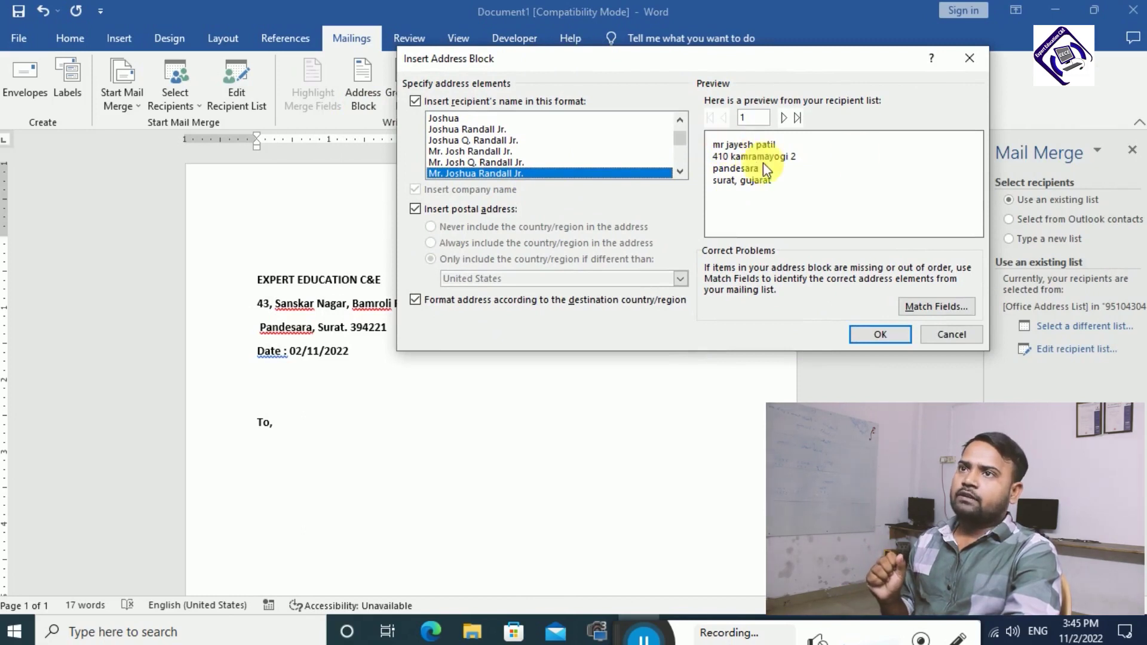
pyautogui.click(878, 335)
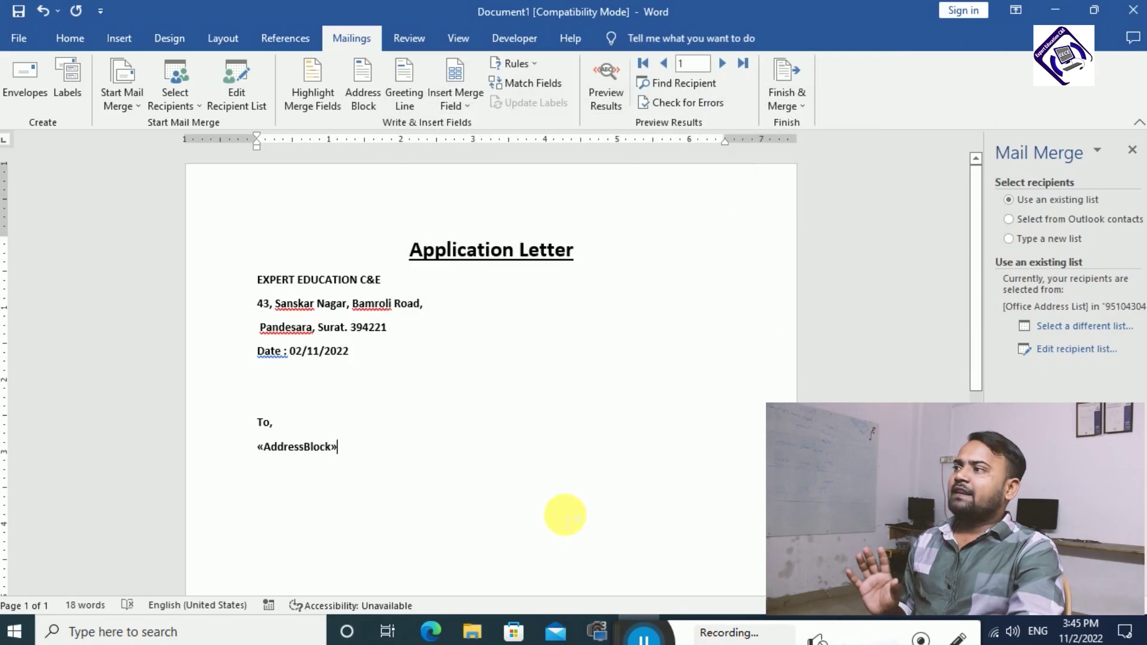
# - Add a 'Subject :' line two lines below «AddressBlock», with an empty line after it
pyautogui.press('Return')
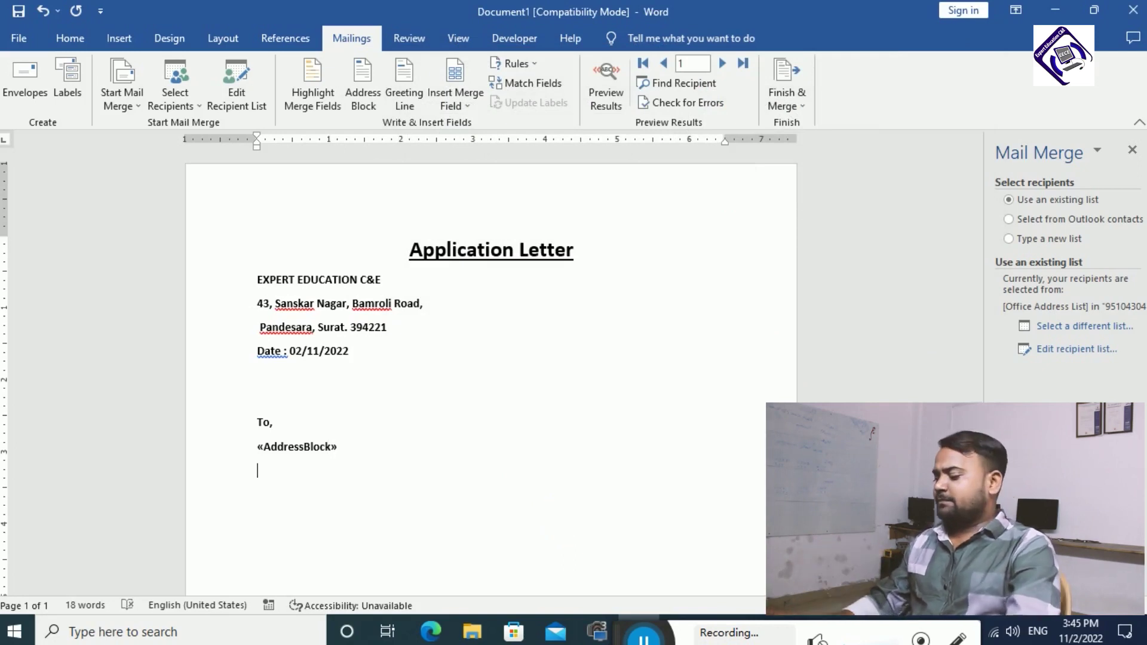
pyautogui.press('Return')
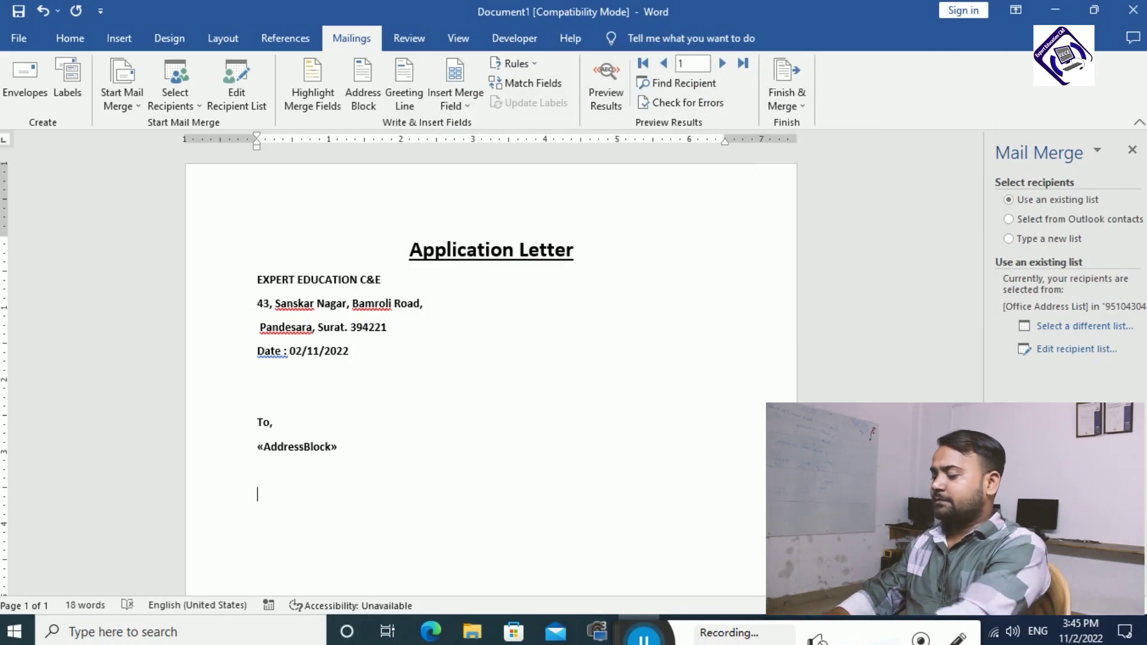
pyautogui.write('Subje')
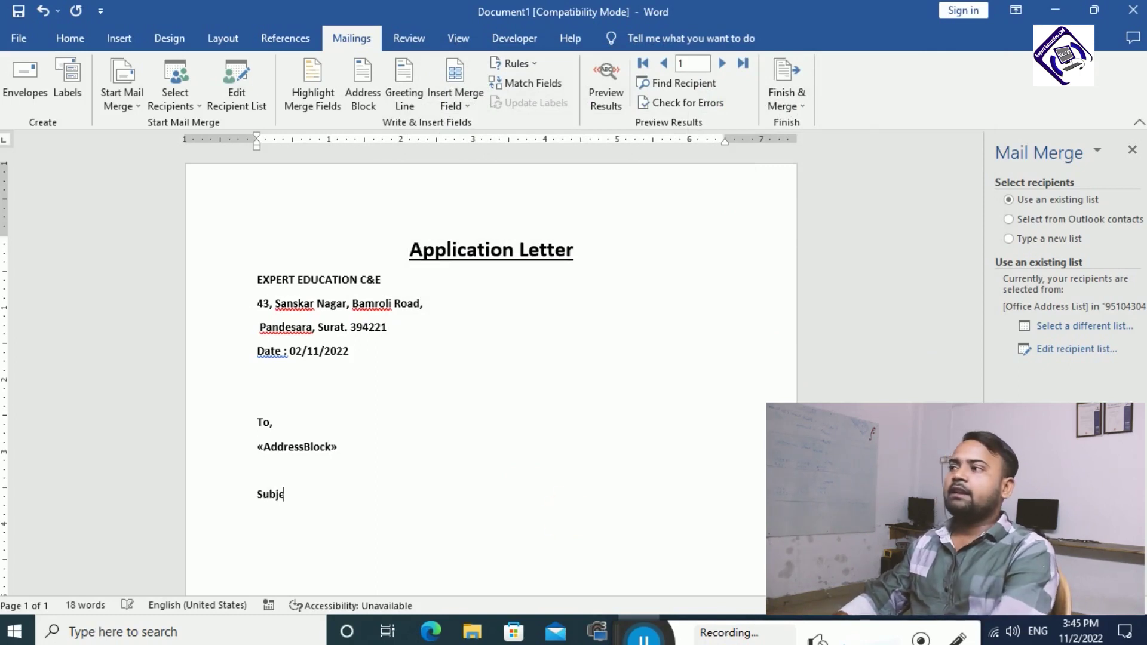
pyautogui.write('ct :')
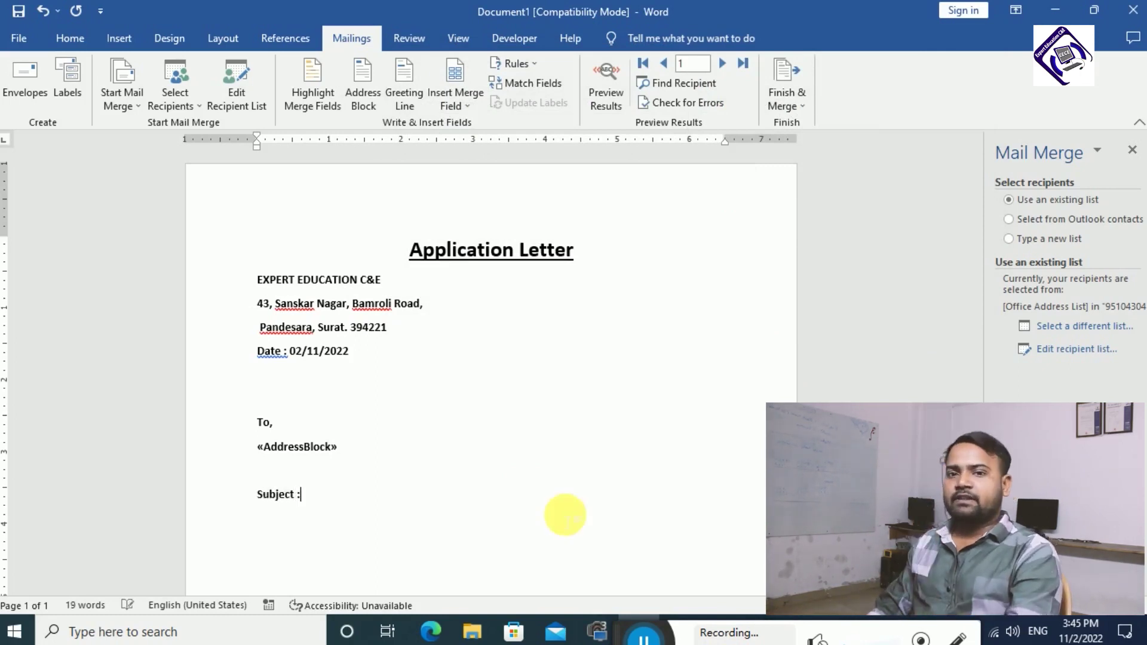
pyautogui.press('Return')
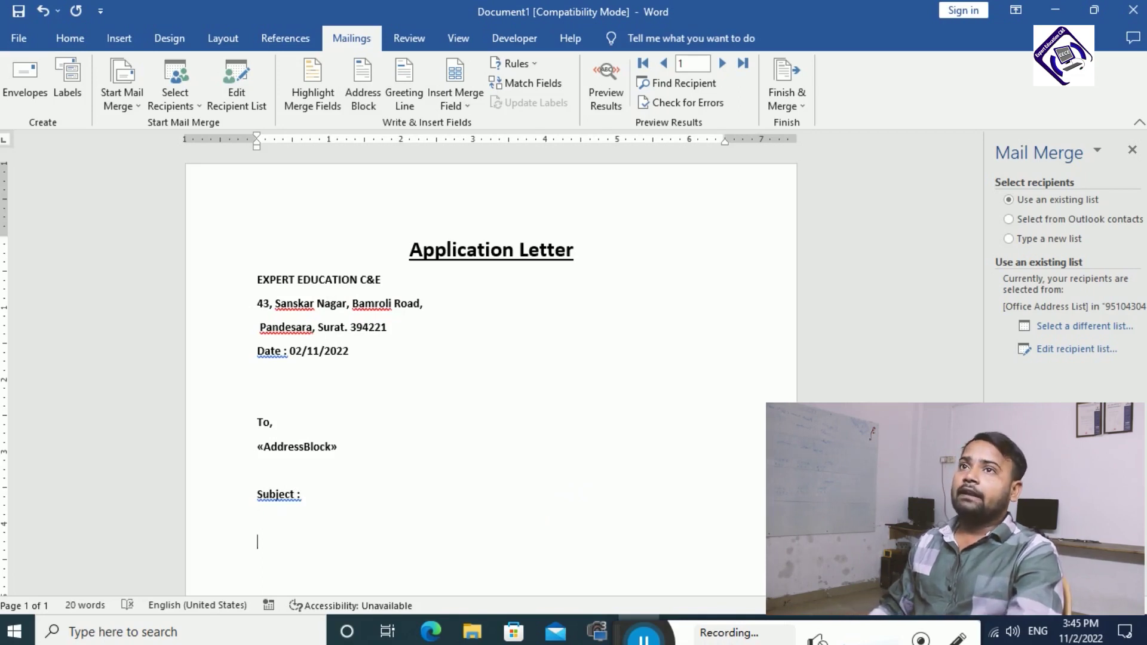
pyautogui.moveTo(973, 231)
pyautogui.mouseDown()
pyautogui.moveTo(977, 313)
pyautogui.moveTo(984, 281)
pyautogui.mouseUp()
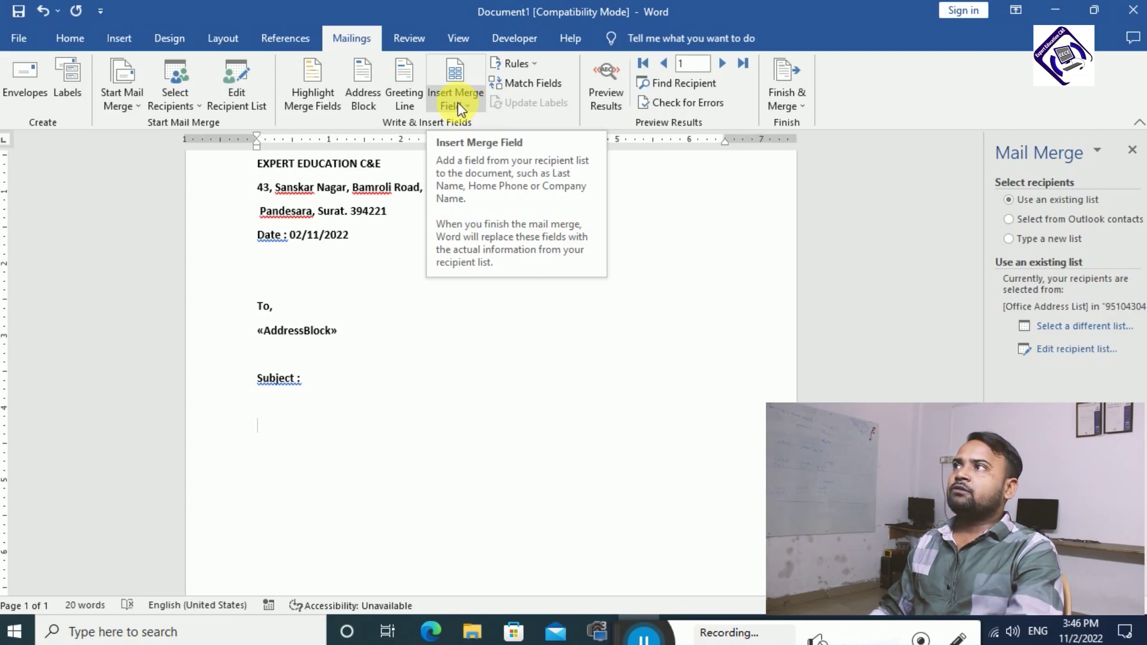
# - Insert a «GreetingLine» field with the default 'Dear' salutation, then start a new line
pyautogui.click(457, 102)
pyautogui.click(388, 98)
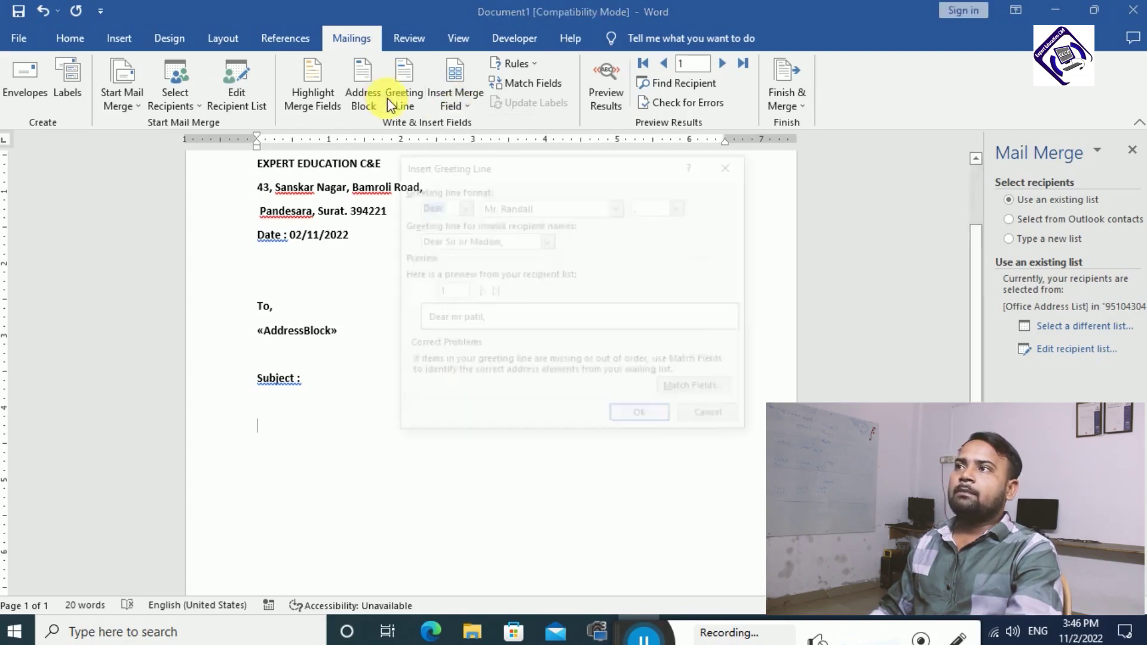
pyautogui.moveTo(455, 158); pyautogui.dragTo(580, 196)
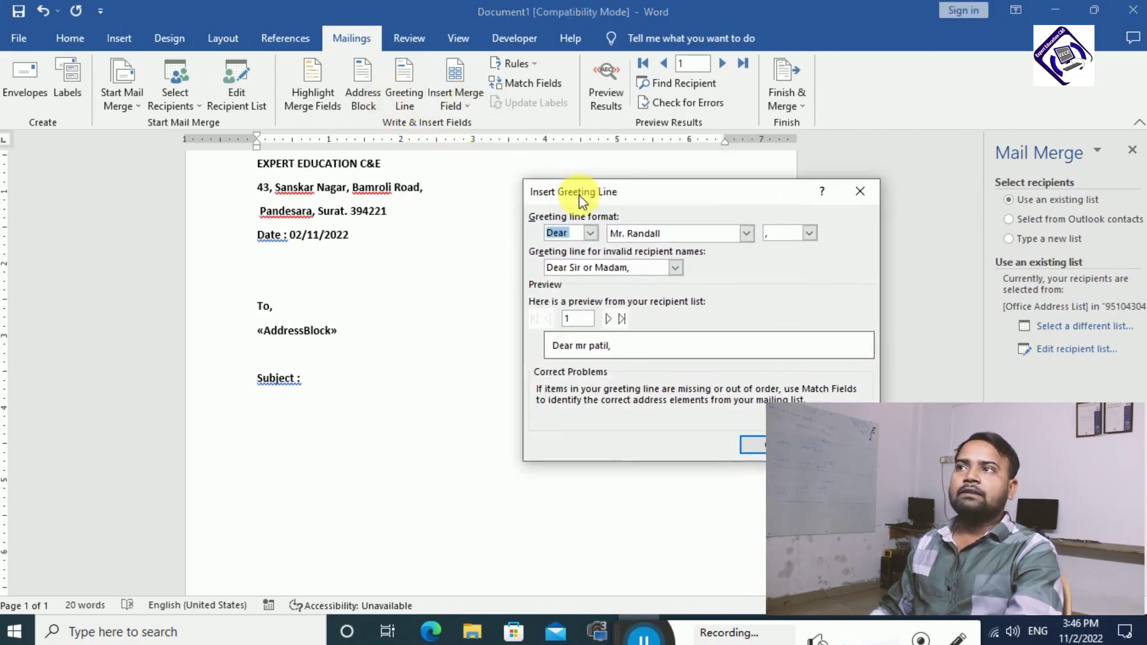
pyautogui.click(590, 233)
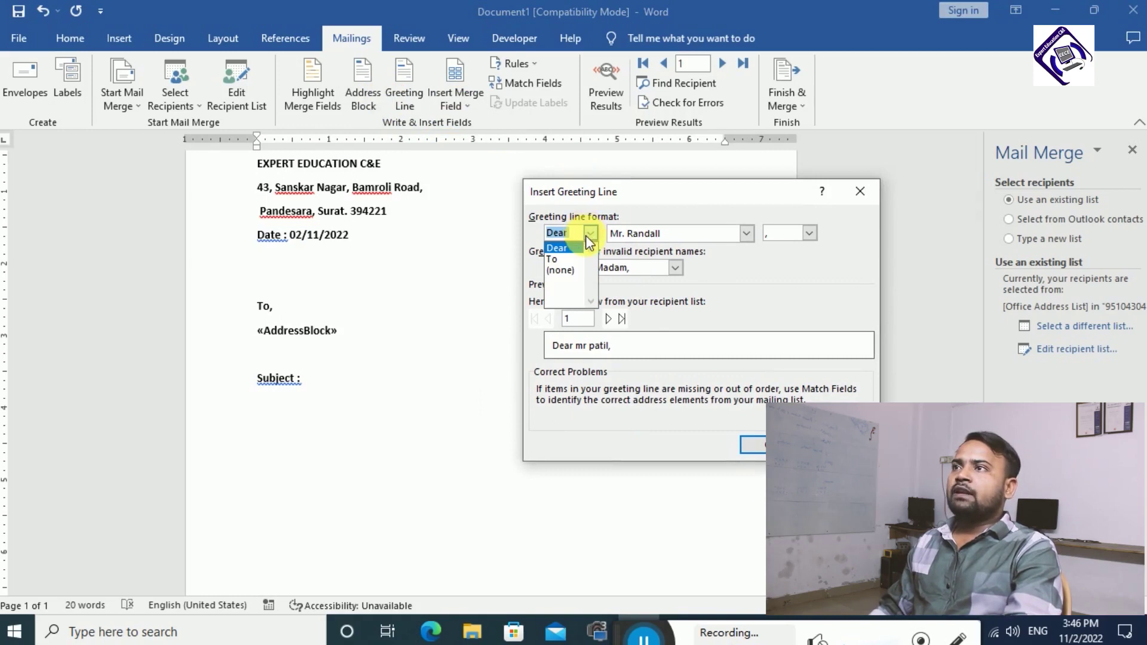
pyautogui.click(590, 235)
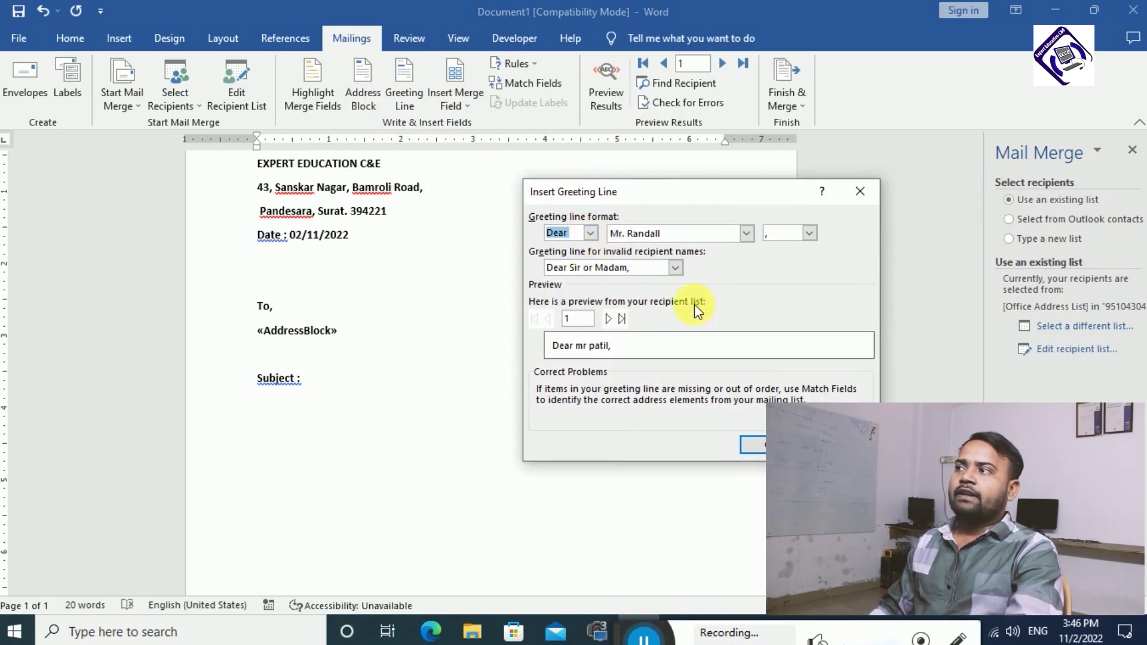
pyautogui.click(754, 445)
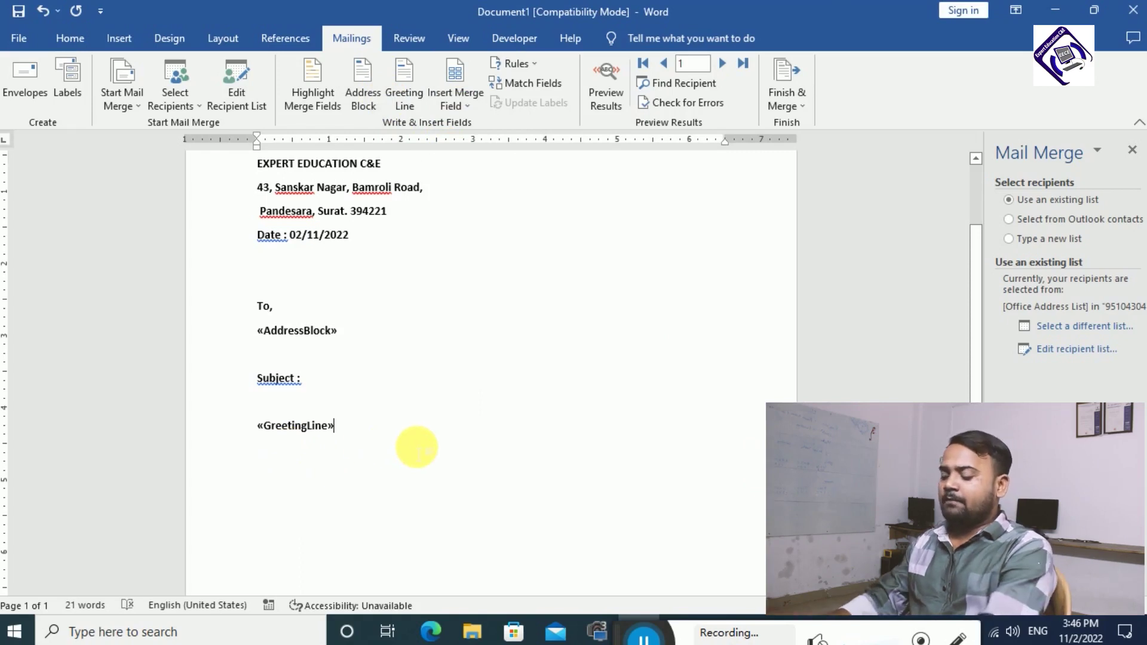
pyautogui.press('Return')
pyautogui.press('Return')
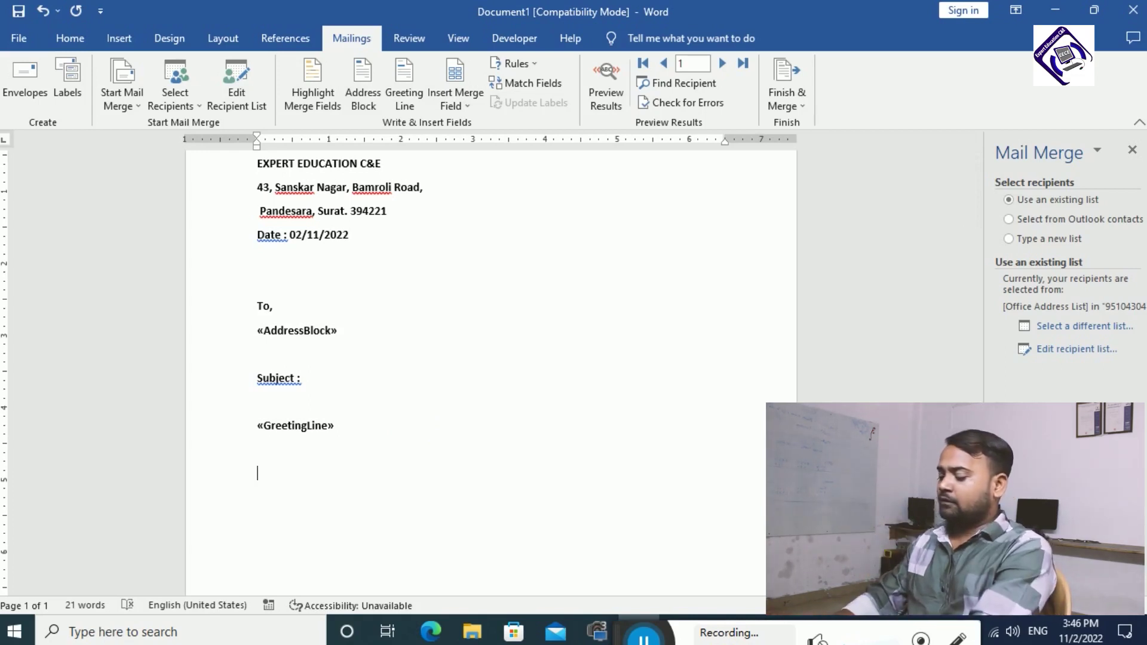
# - Generate sample body text with =rand() and delete the surplus after 'charts,'
pyautogui.write('=ra')
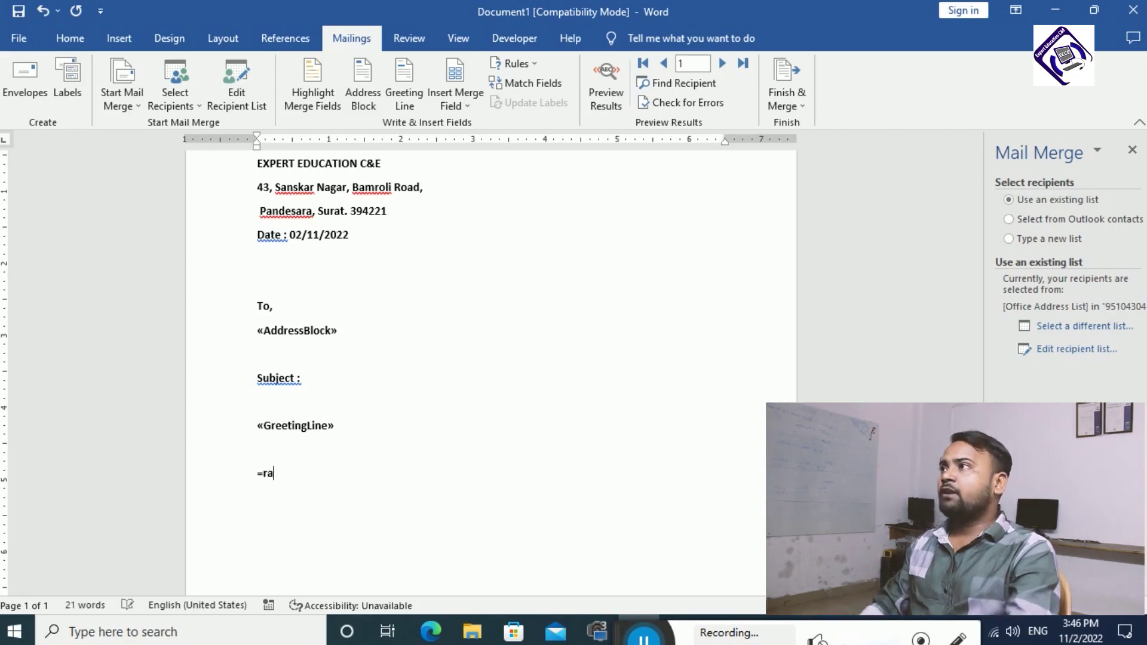
pyautogui.write('d()')
pyautogui.press('Return')
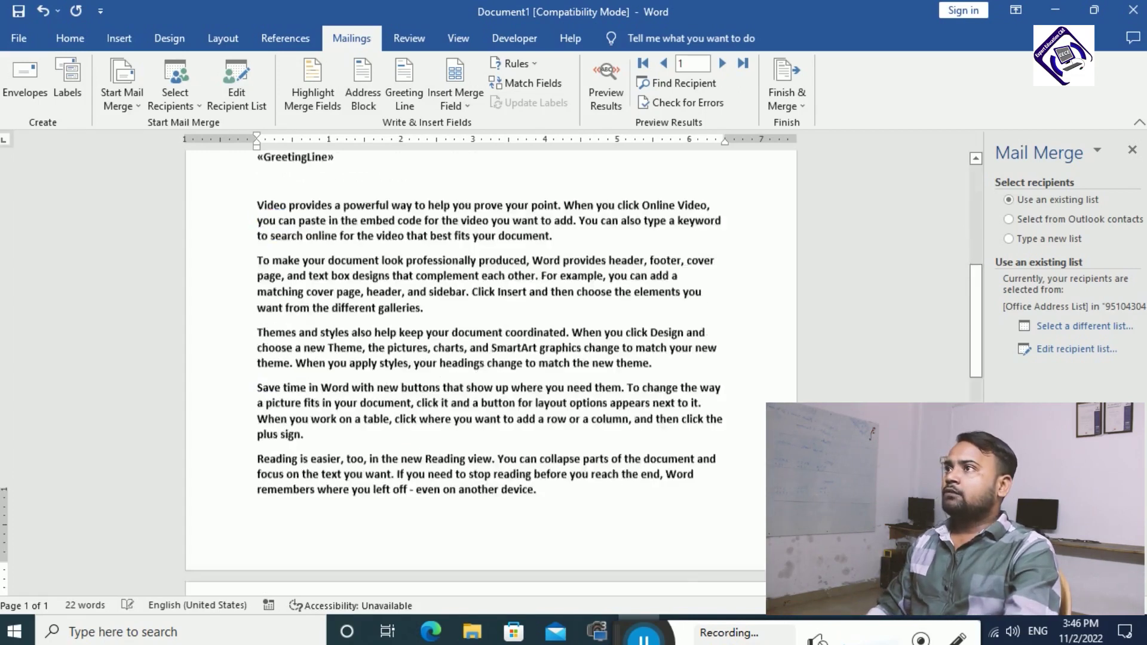
pyautogui.moveTo(561, 405); pyautogui.dragTo(478, 206)
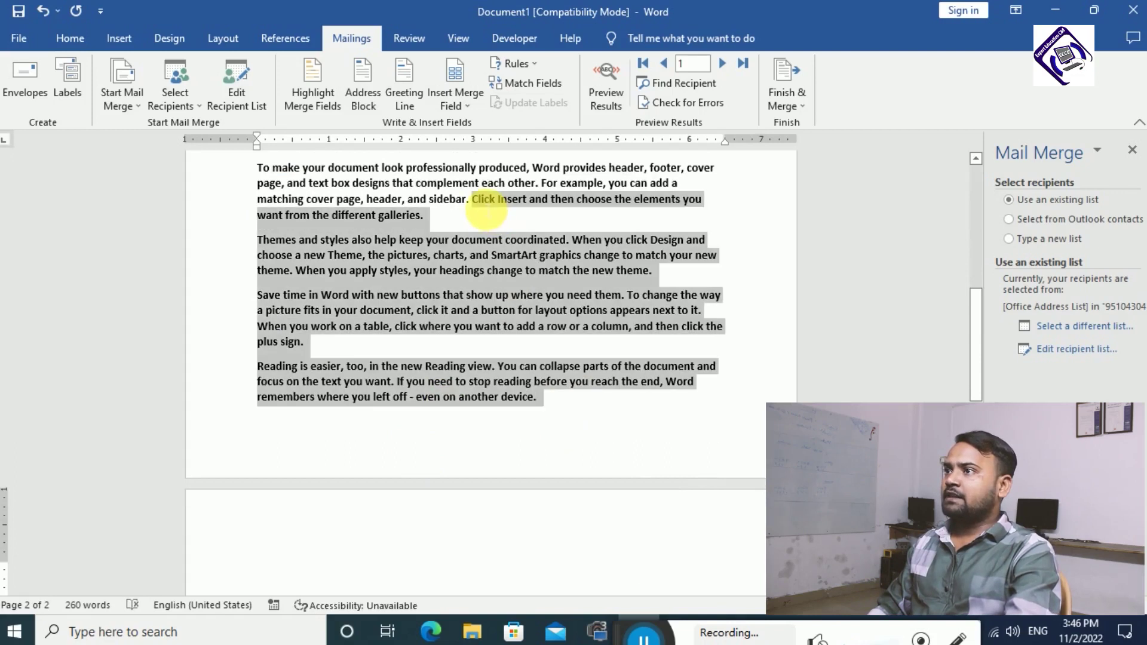
pyautogui.moveTo(470, 255); pyautogui.dragTo(537, 406)
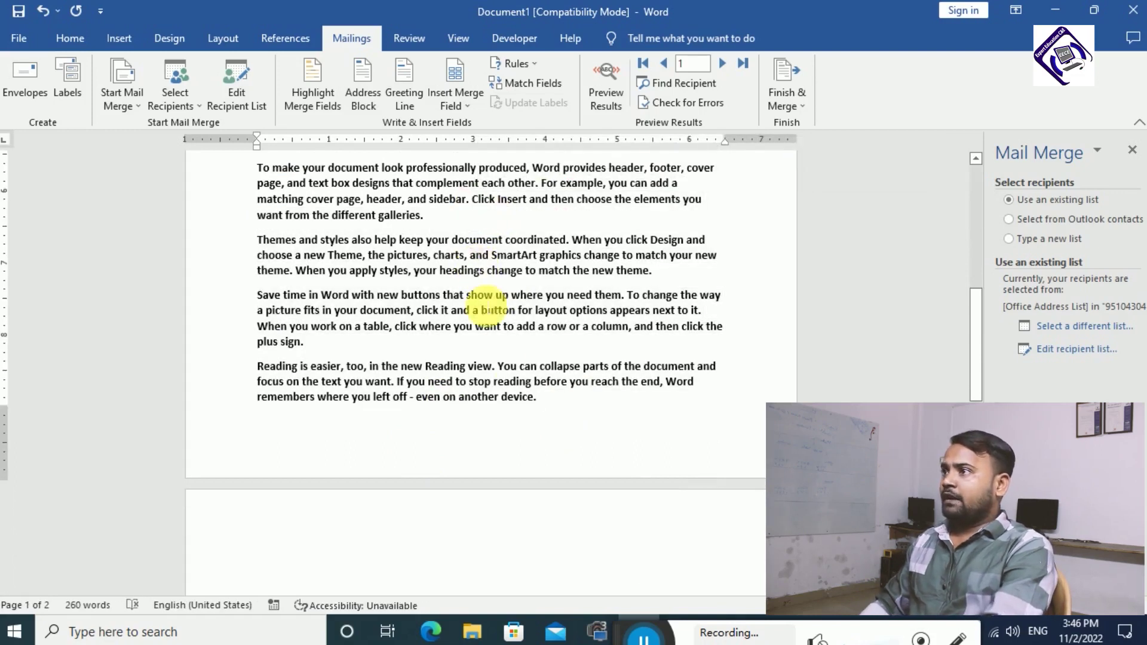
pyautogui.press('Delete')
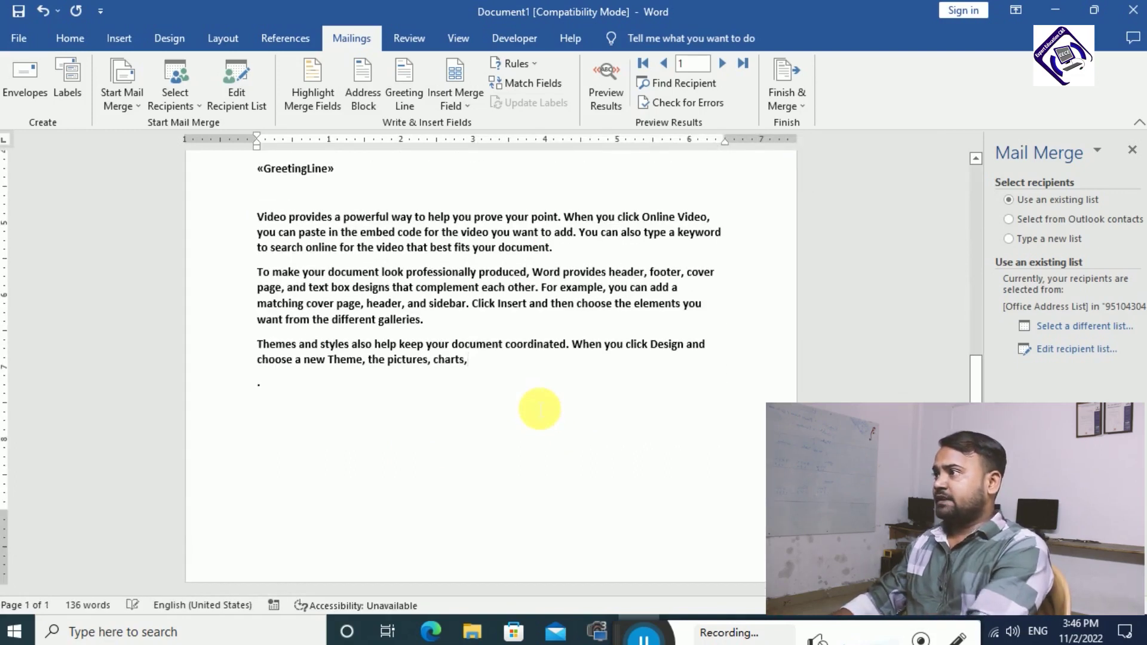
# - Add a closing 'Thank You' line and remove bold from the body paragraphs
pyautogui.press('Return')
pyautogui.write('Th')
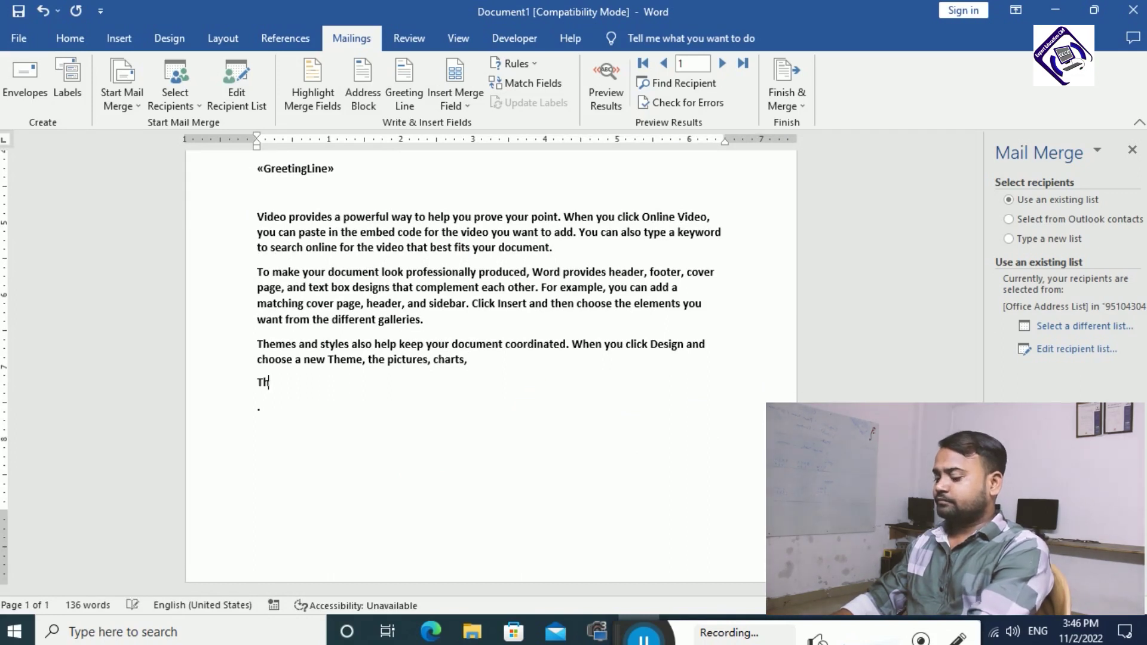
pyautogui.write('anl')
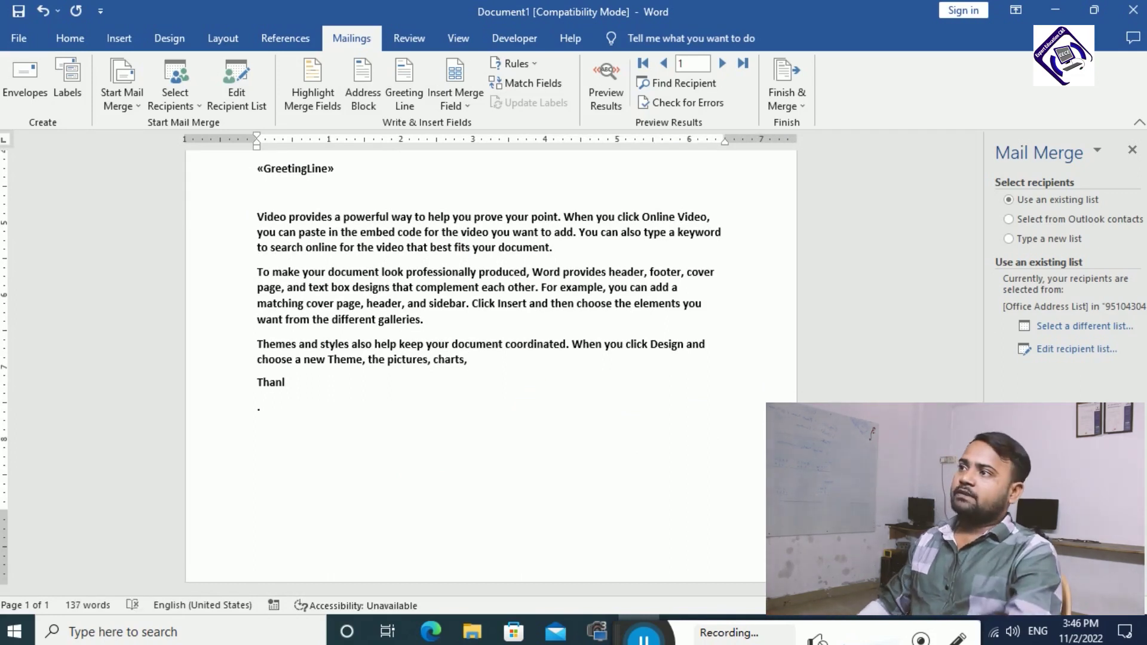
pyautogui.write(' You')
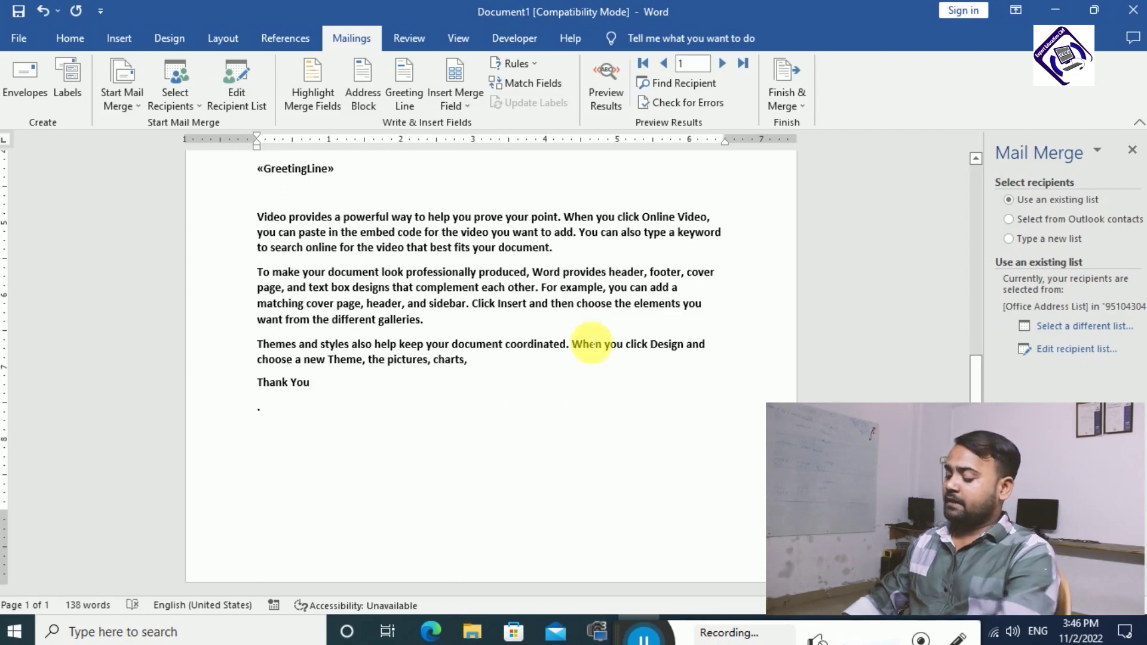
pyautogui.moveTo(503, 373); pyautogui.dragTo(258, 194)
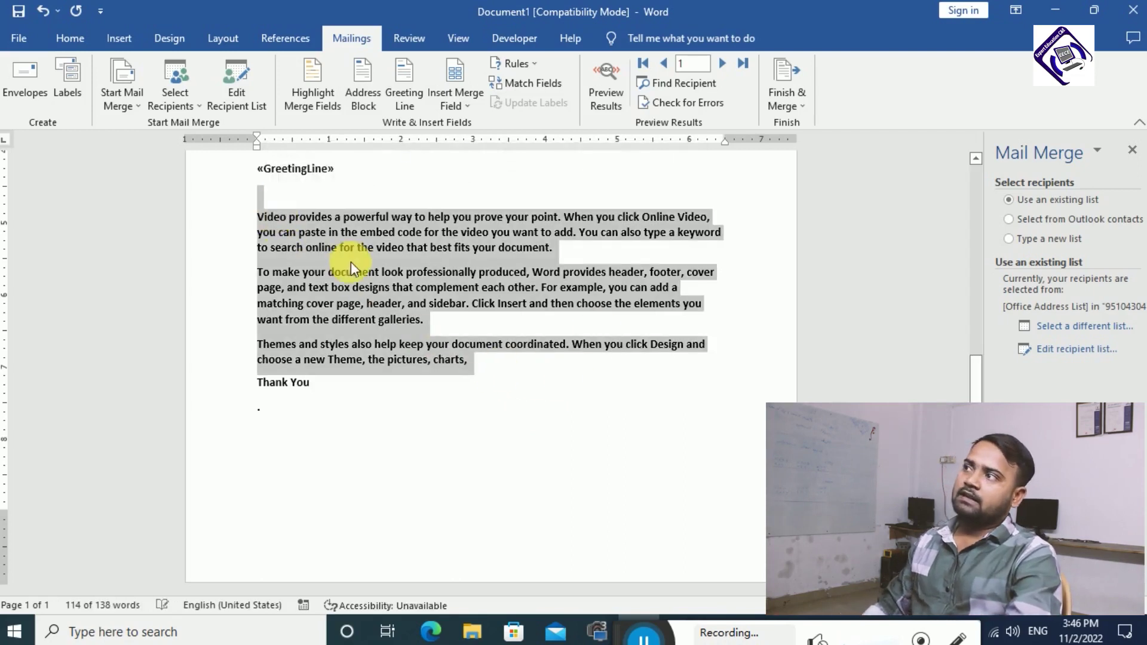
pyautogui.hotkey('ctrl', 'b')
pyautogui.click(606, 413)
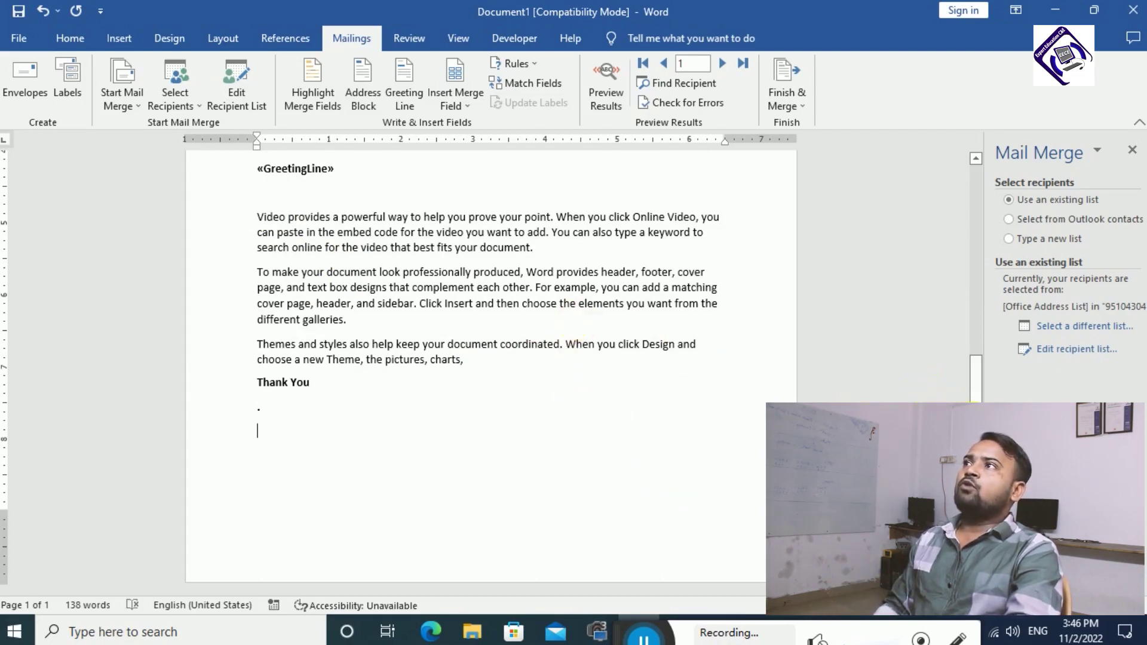
pyautogui.moveTo(977, 379); pyautogui.dragTo(1006, 239)
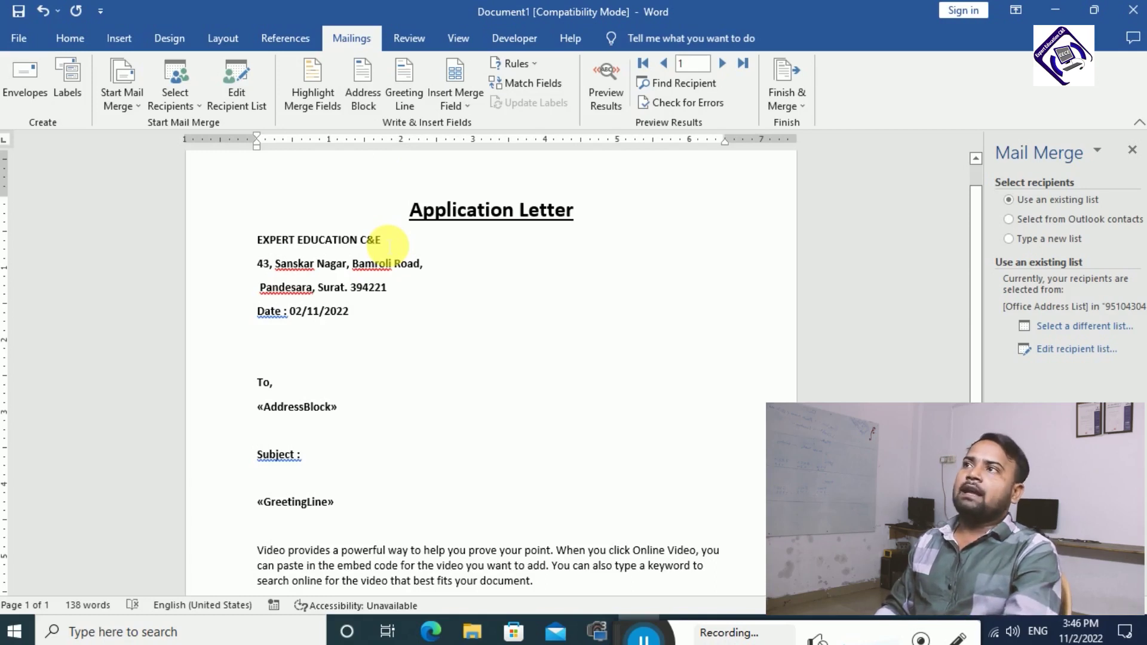
pyautogui.click(604, 103)
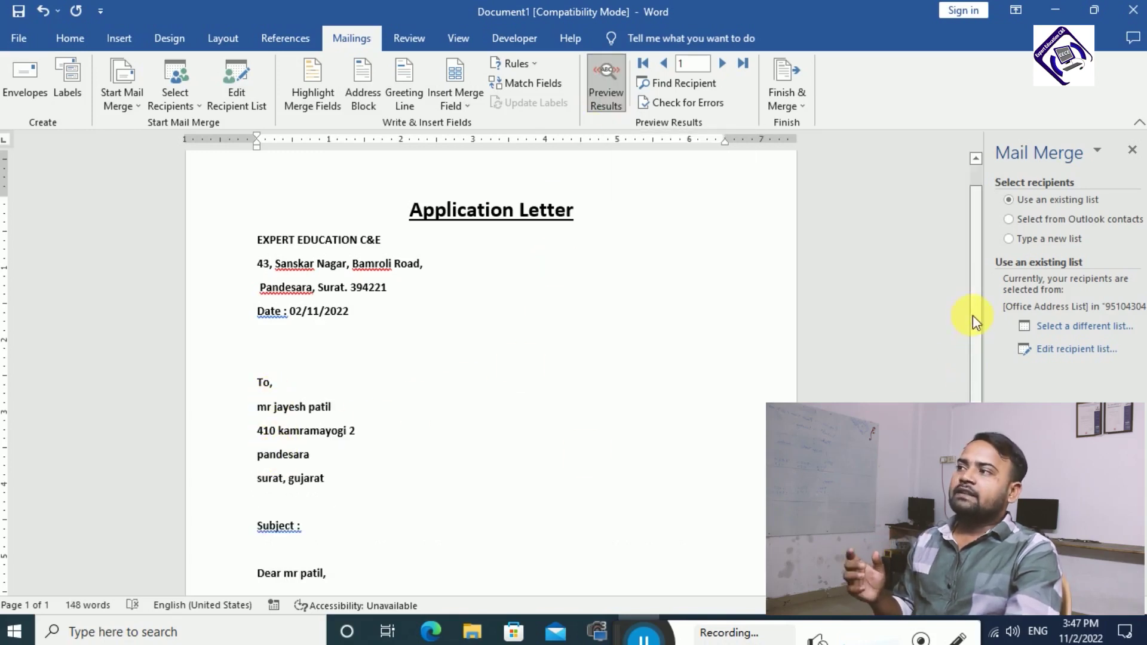
pyautogui.moveTo(972, 314); pyautogui.dragTo(973, 350)
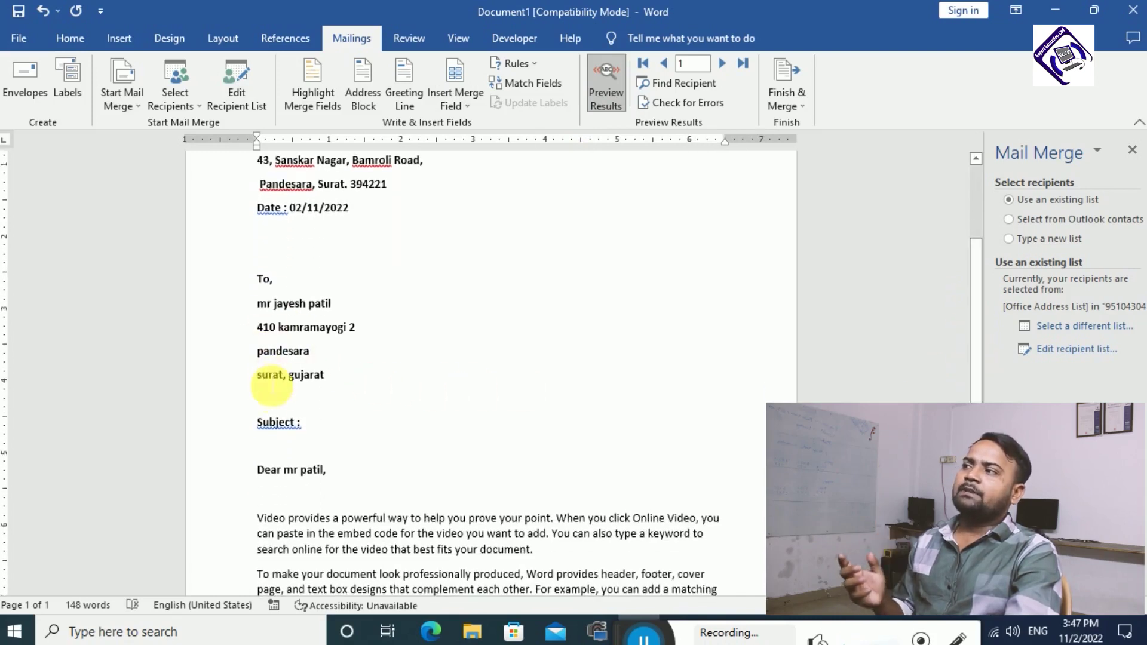
pyautogui.moveTo(256, 471); pyautogui.dragTo(333, 470)
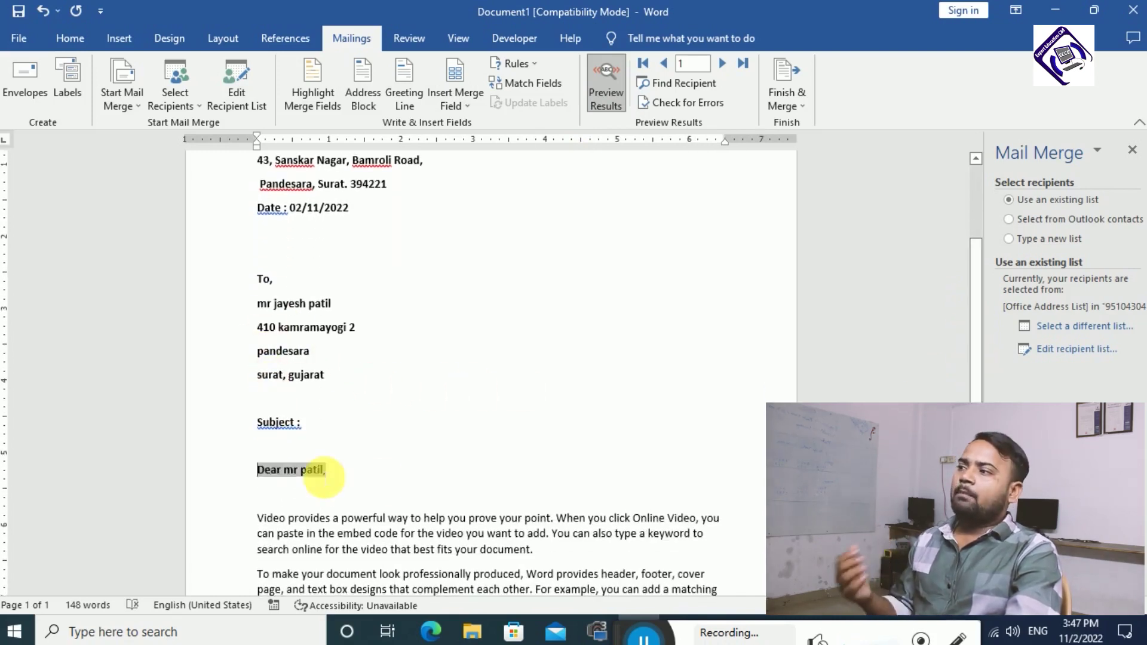
pyautogui.click(357, 485)
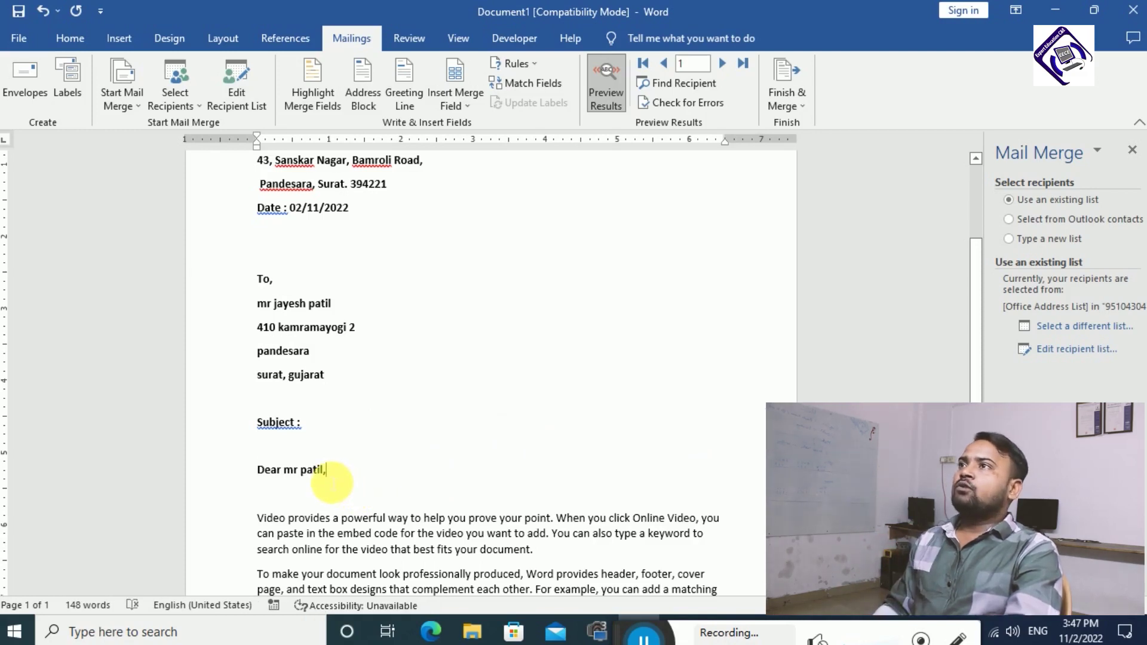
pyautogui.moveTo(980, 387); pyautogui.dragTo(980, 332)
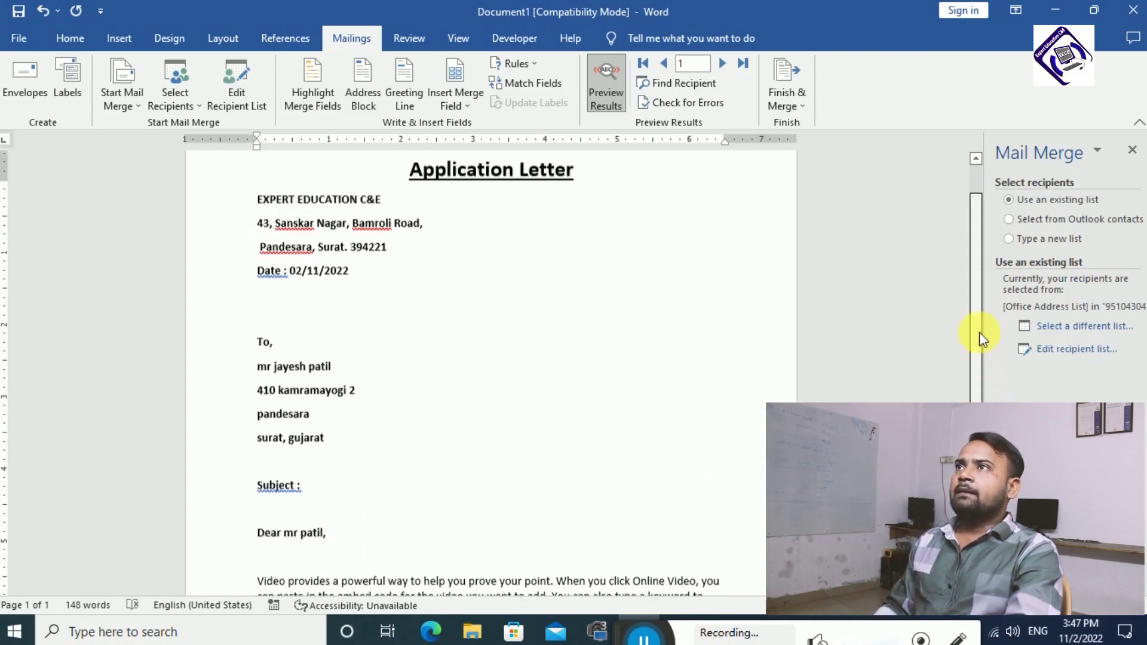
pyautogui.click(723, 64)
pyautogui.click(662, 63)
pyautogui.click(722, 63)
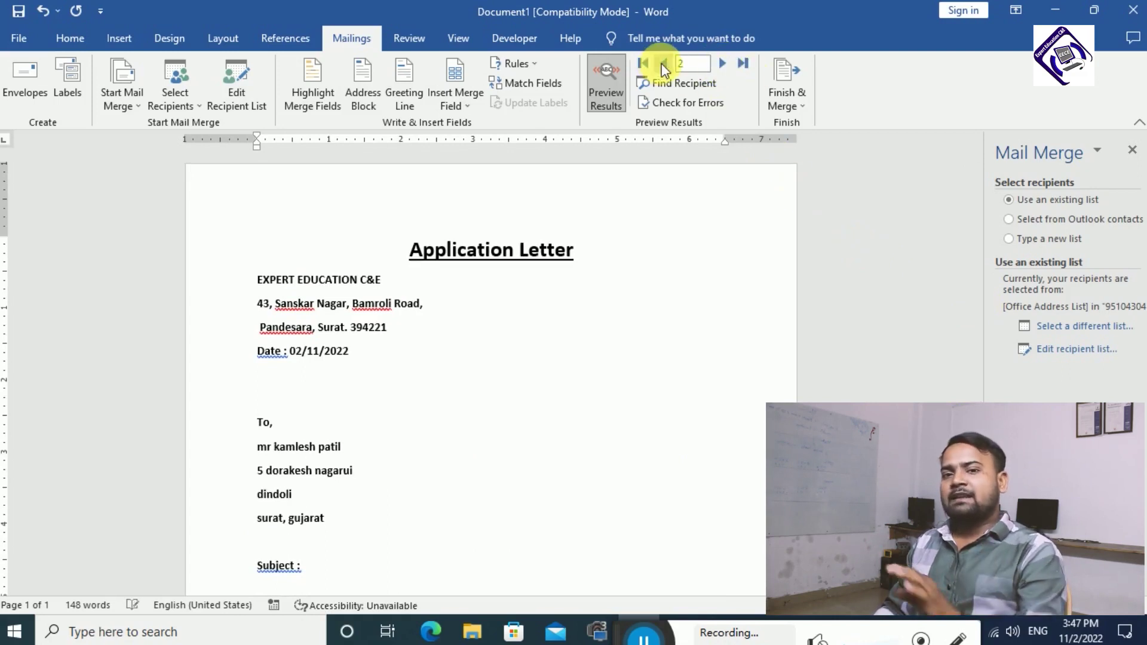
pyautogui.click(662, 64)
pyautogui.click(605, 84)
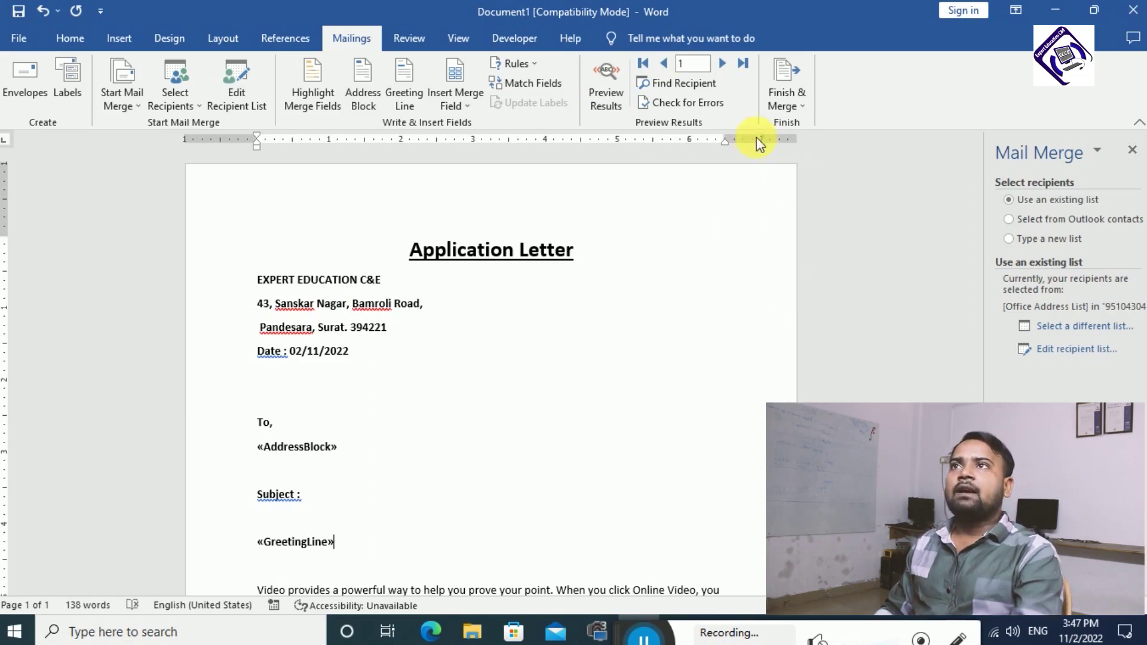
# - Open the Finish & Merge dropdown on the Mailings tab
pyautogui.click(783, 107)
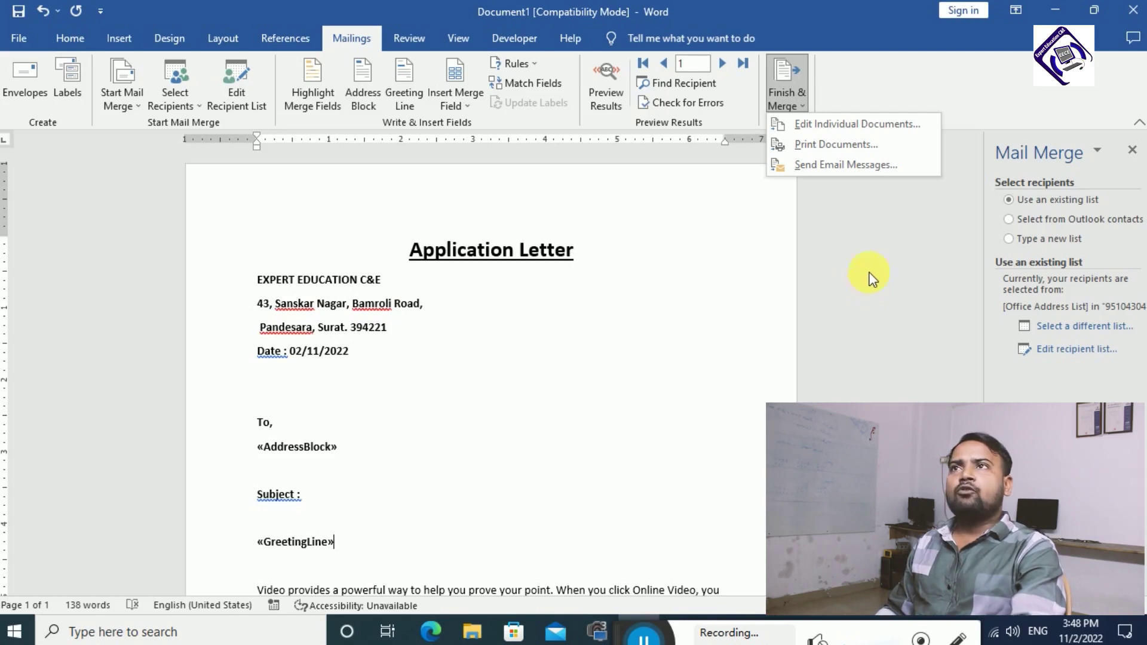
# - Merge all recipient records via Edit Individual Documents into a new Letters1 document
pyautogui.click(881, 124)
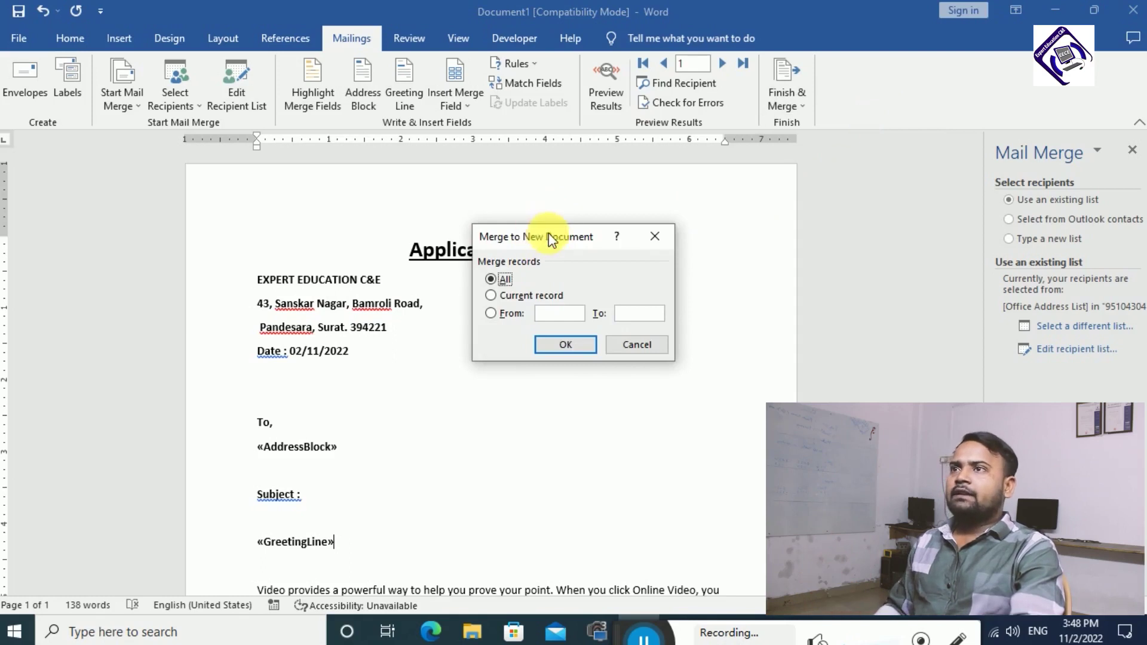
pyautogui.moveTo(549, 237); pyautogui.dragTo(737, 218)
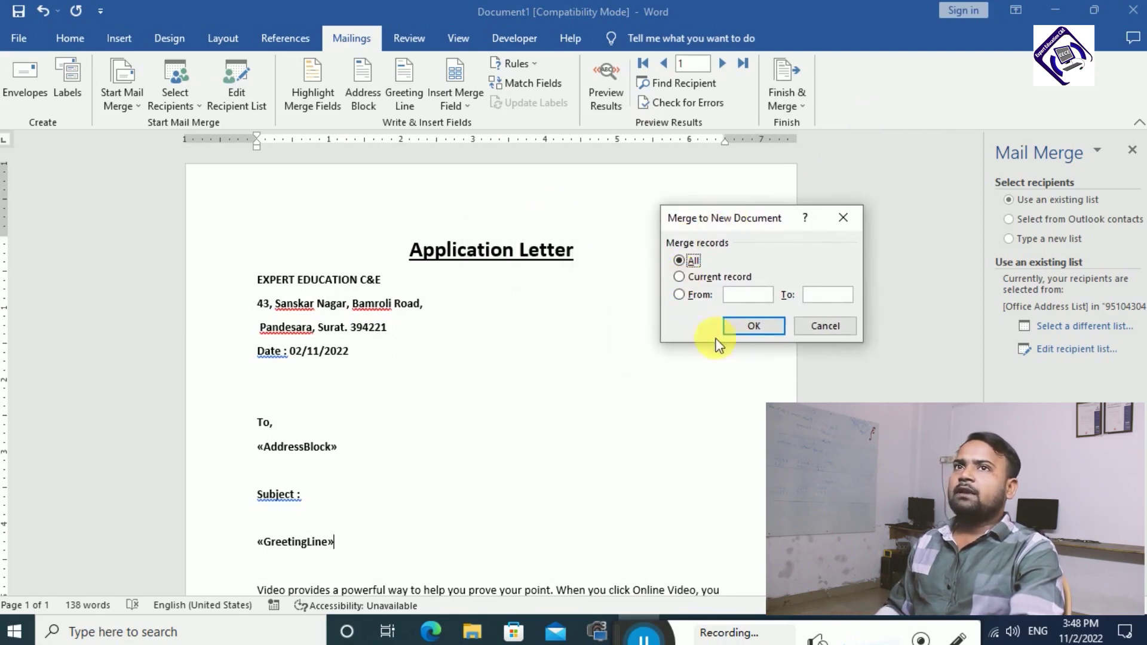
pyautogui.click(744, 326)
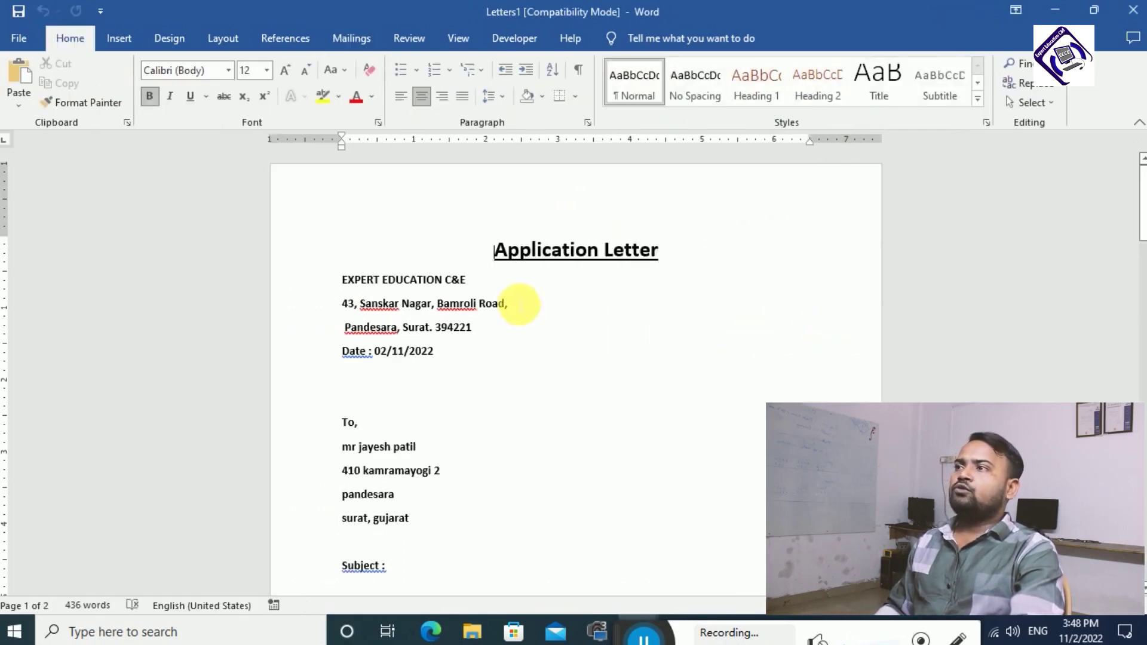
pyautogui.moveTo(1141, 194)
pyautogui.mouseDown()
pyautogui.moveTo(1132, 495)
pyautogui.moveTo(1144, 138)
pyautogui.mouseUp()
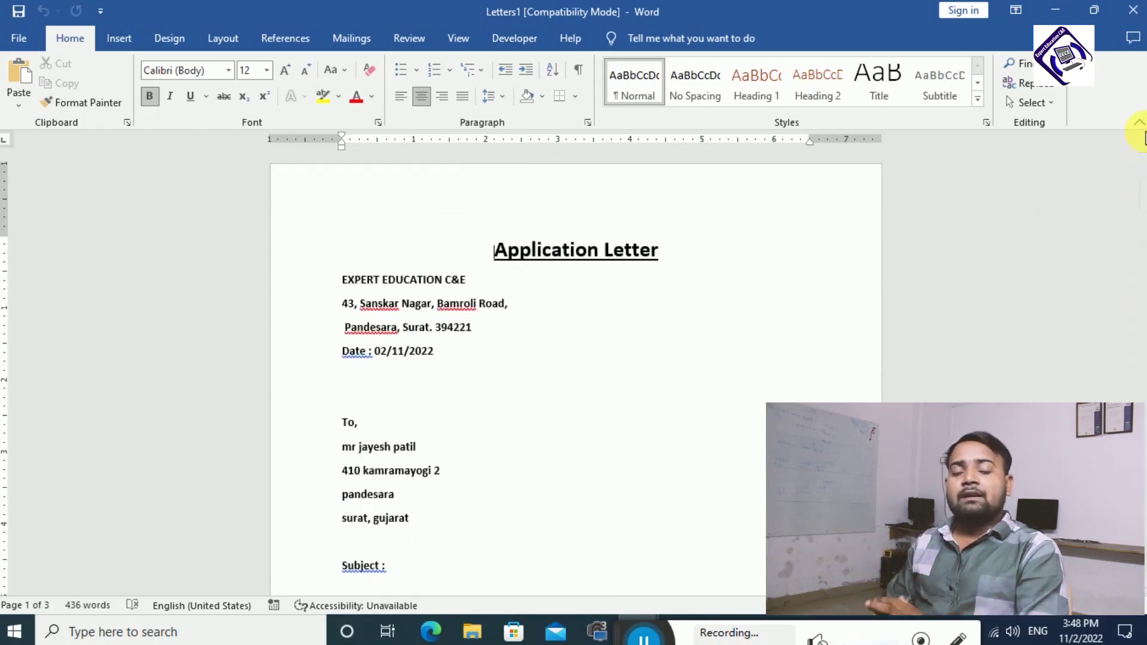